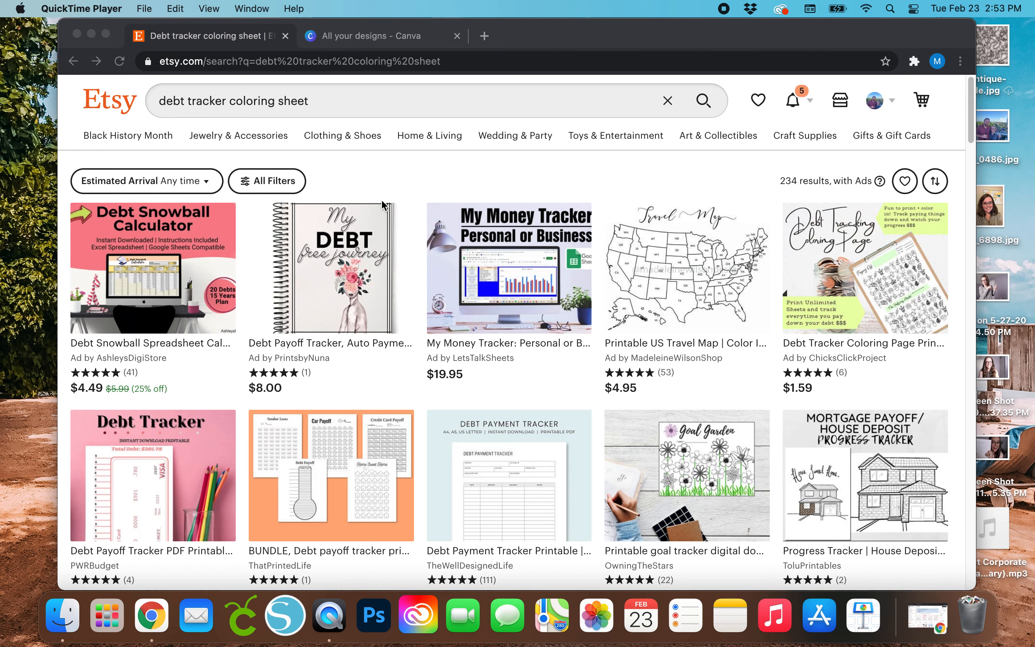
Look through the Etsy search results for debt tracker coloring sheets to compare the layouts and styles on offer.
click(375, 190)
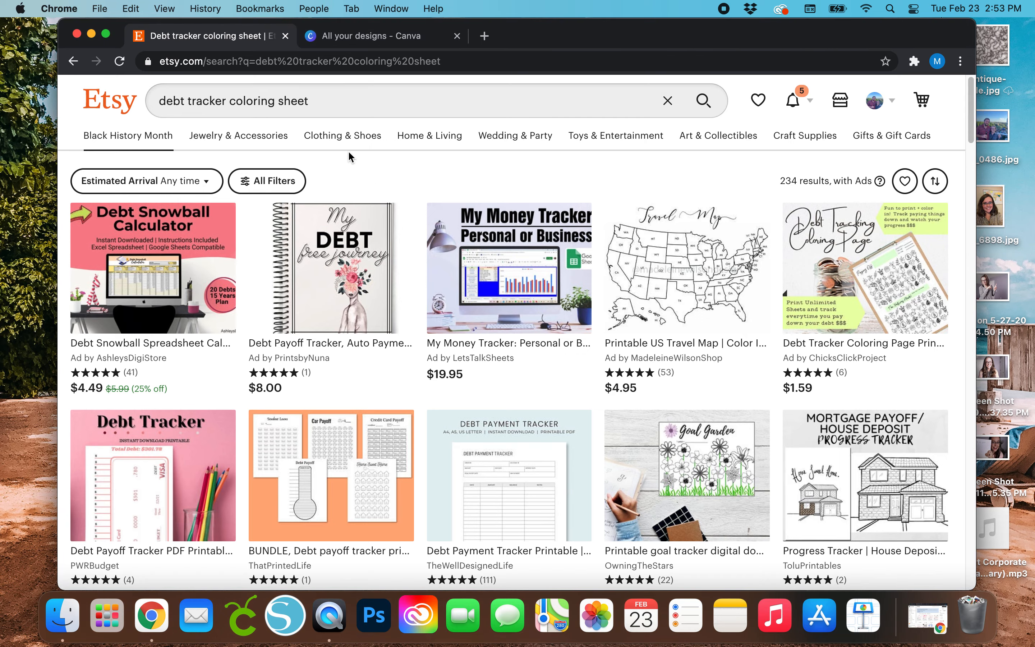
scroll(416, 379, down, 5)
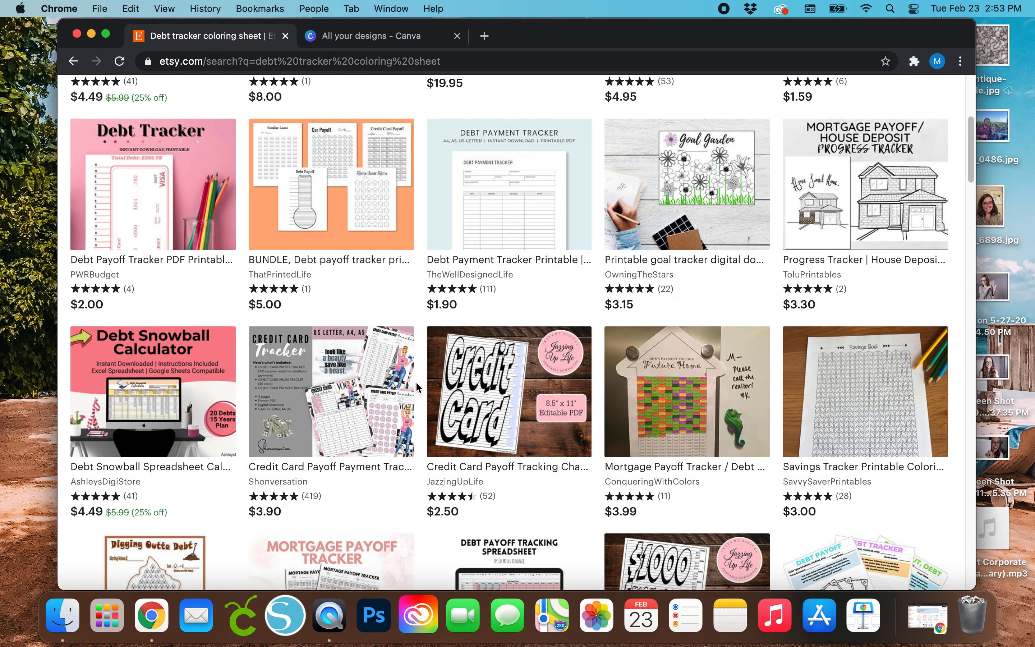
scroll(430, 412, down, 2)
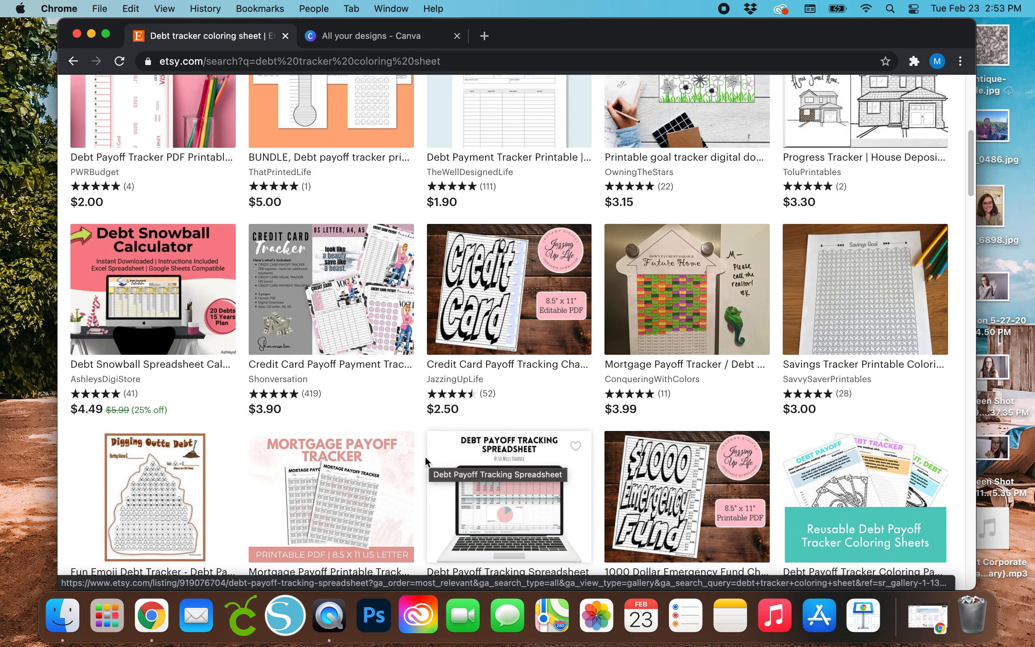
scroll(426, 457, down, 3)
scroll(425, 457, down, 6)
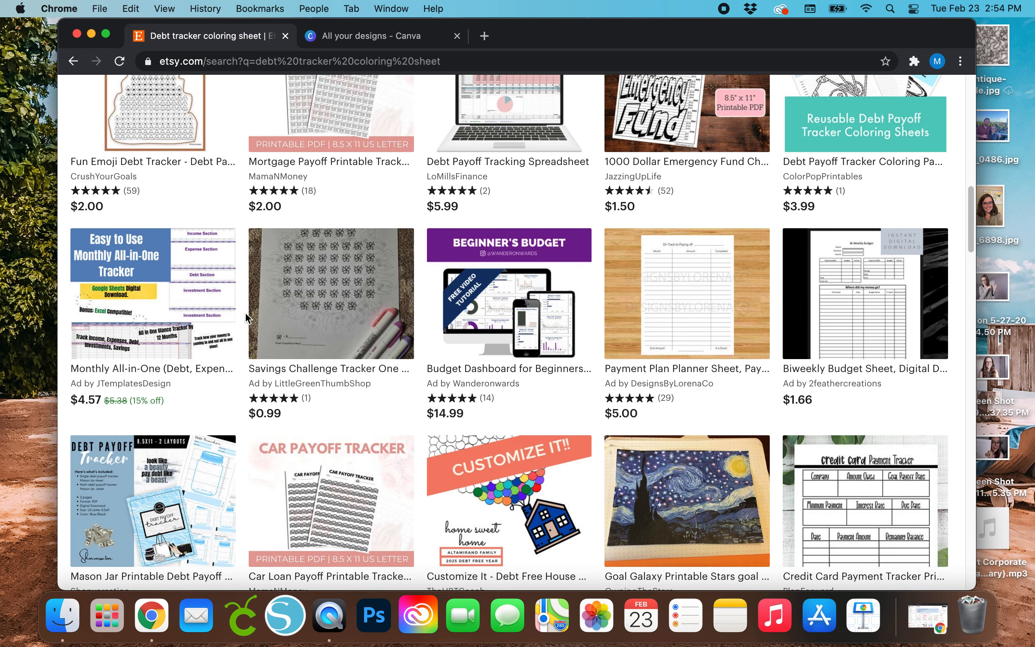
scroll(503, 364, down, 2)
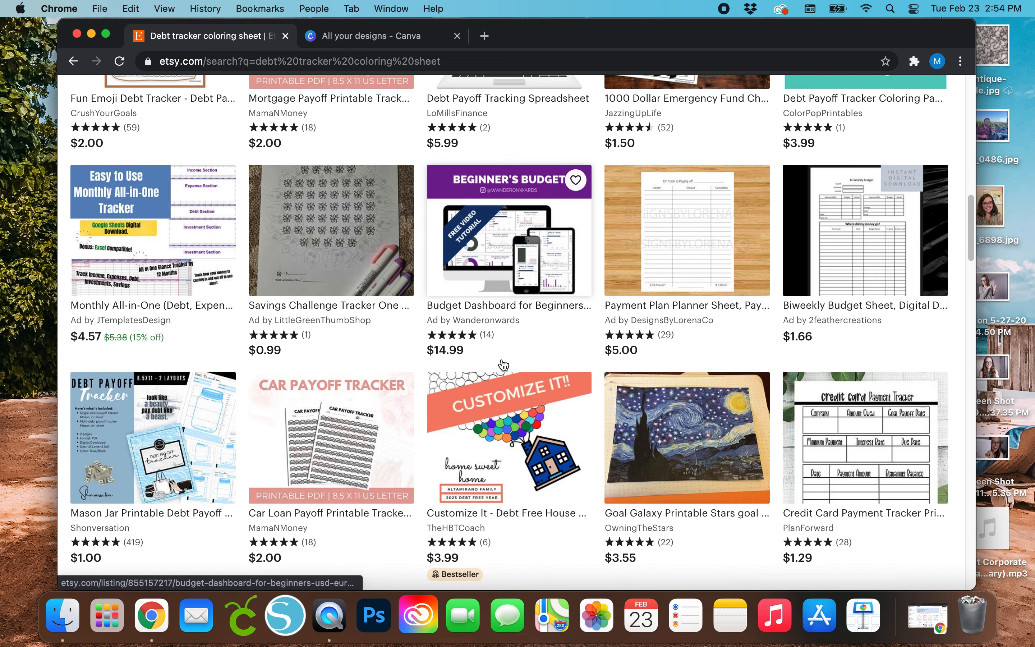
scroll(503, 364, up, 3)
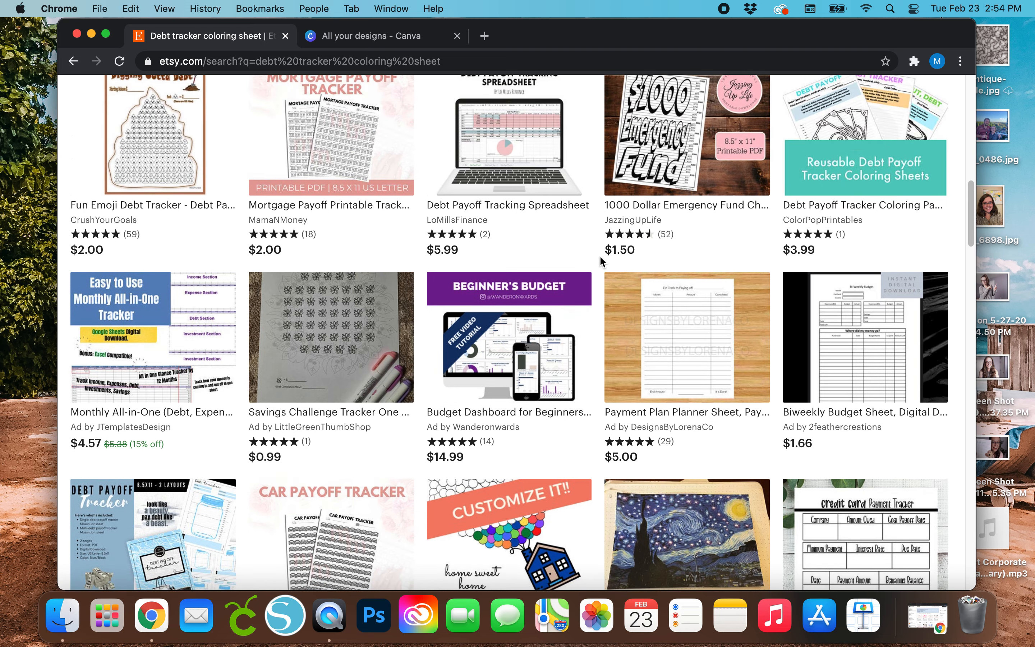
scroll(600, 256, up, 4)
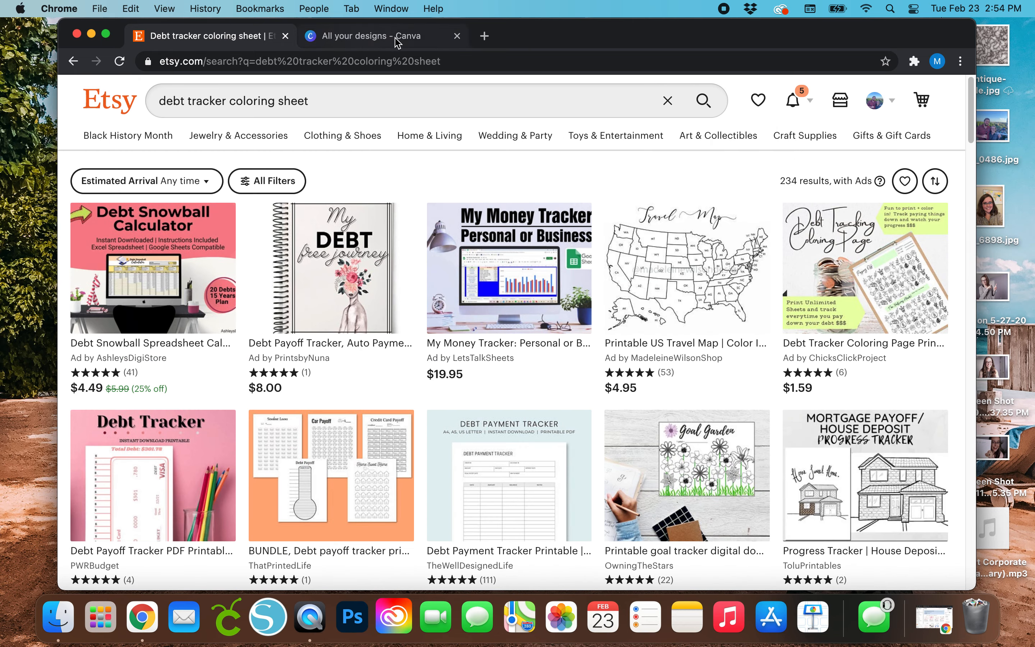
Switch to Canva and open the custom size settings for a new design.
click(366, 43)
mouse_move(330, 99)
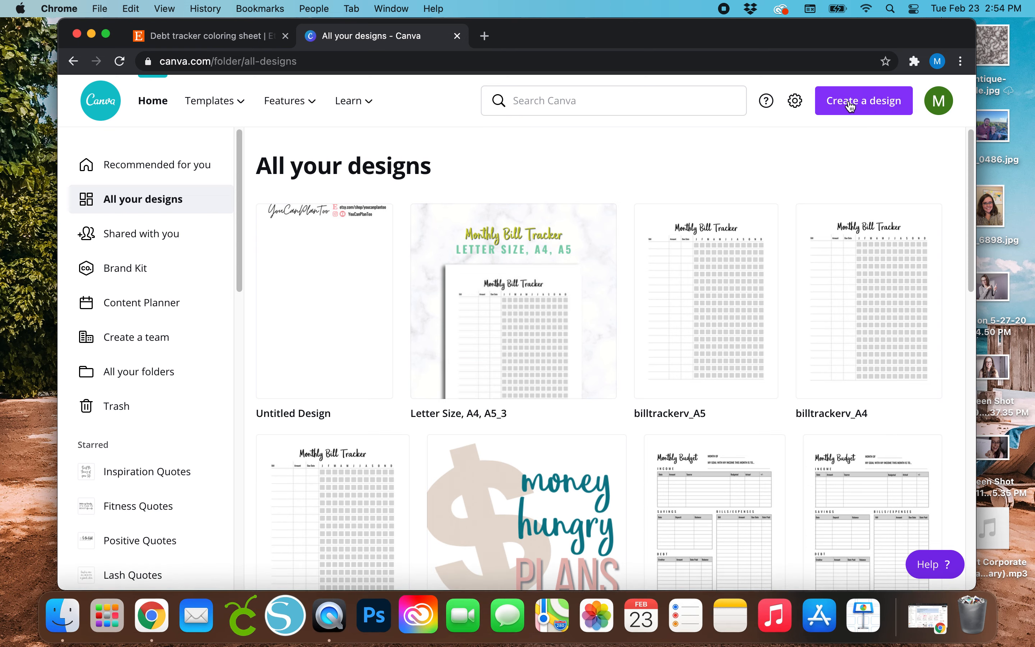
click(851, 106)
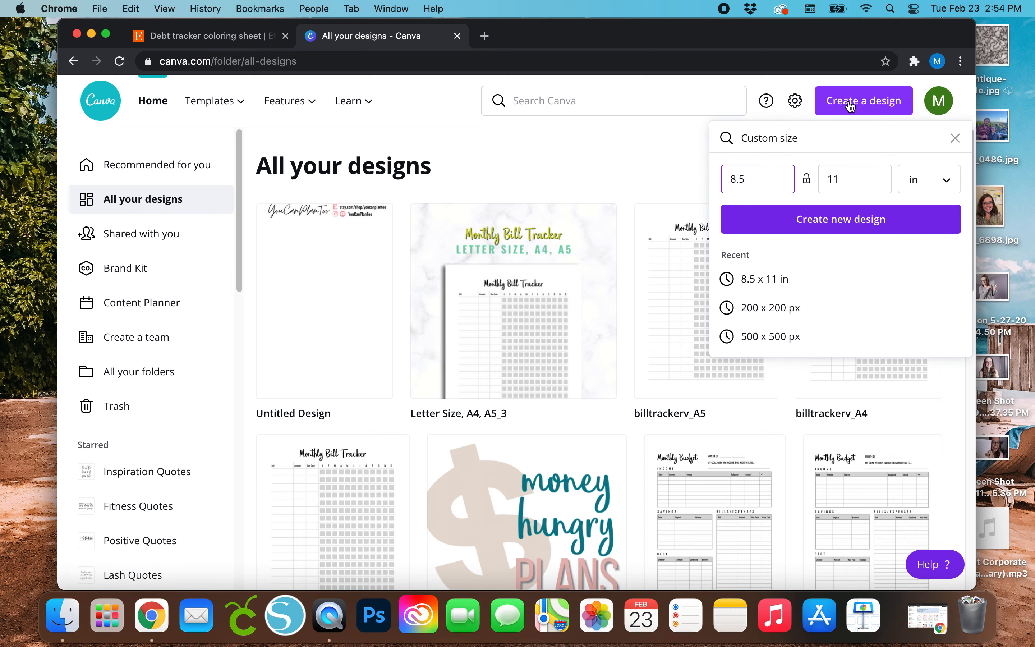
click(955, 138)
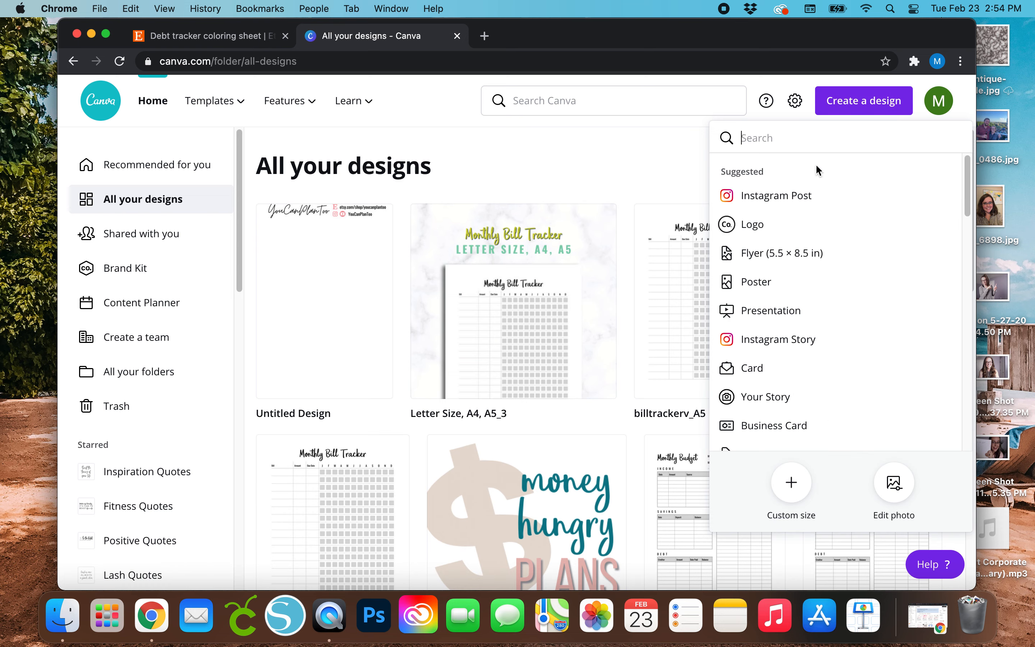
click(673, 157)
click(859, 109)
click(791, 482)
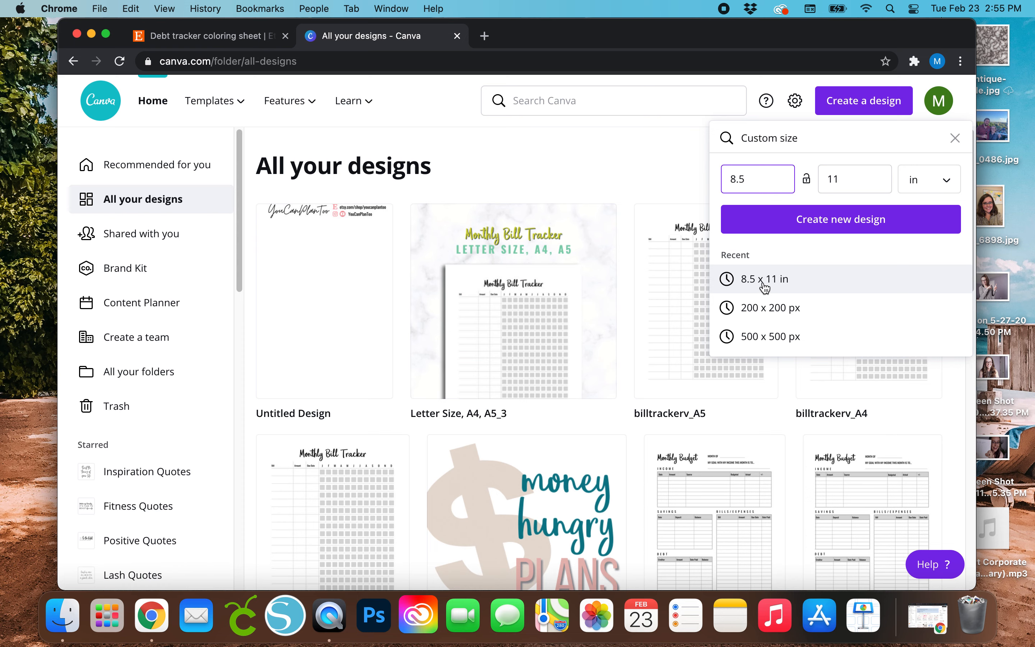
Create a new custom design 8.5 in wide and 11 in high.
double_click(762, 181)
key(BackSpace)
key(Tab)
key(BackSpace)
click(777, 178)
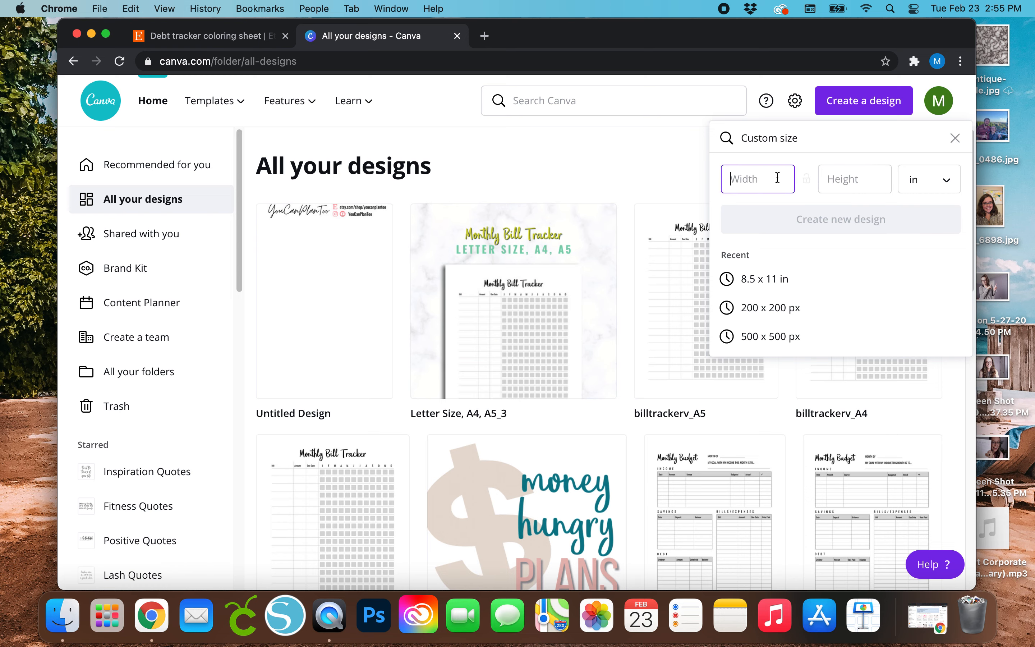
text(8.5)
key(Tab)
text(11)
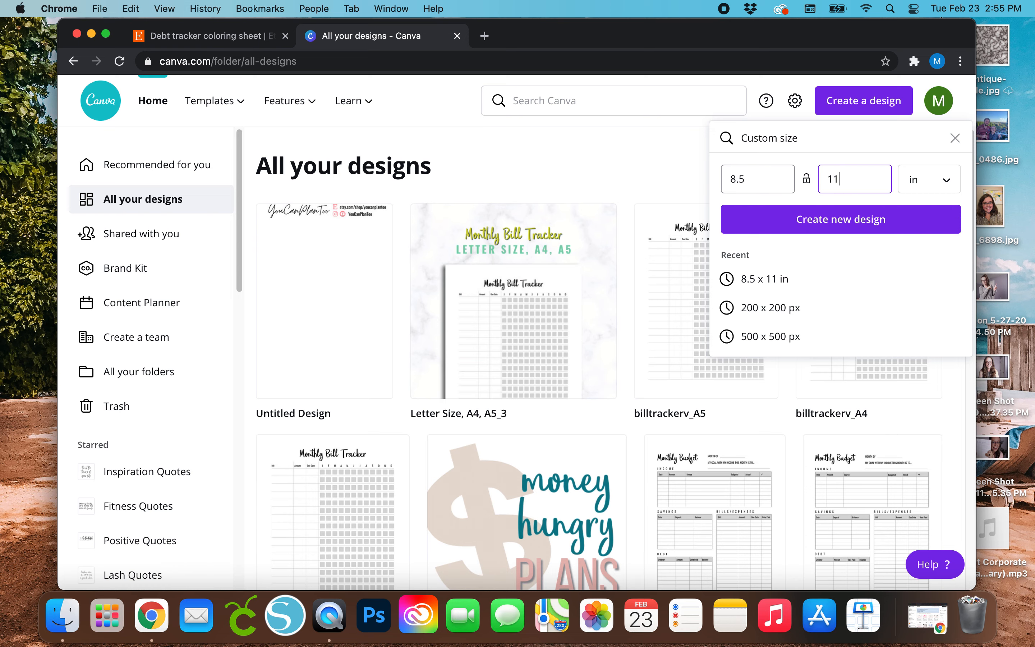
click(943, 189)
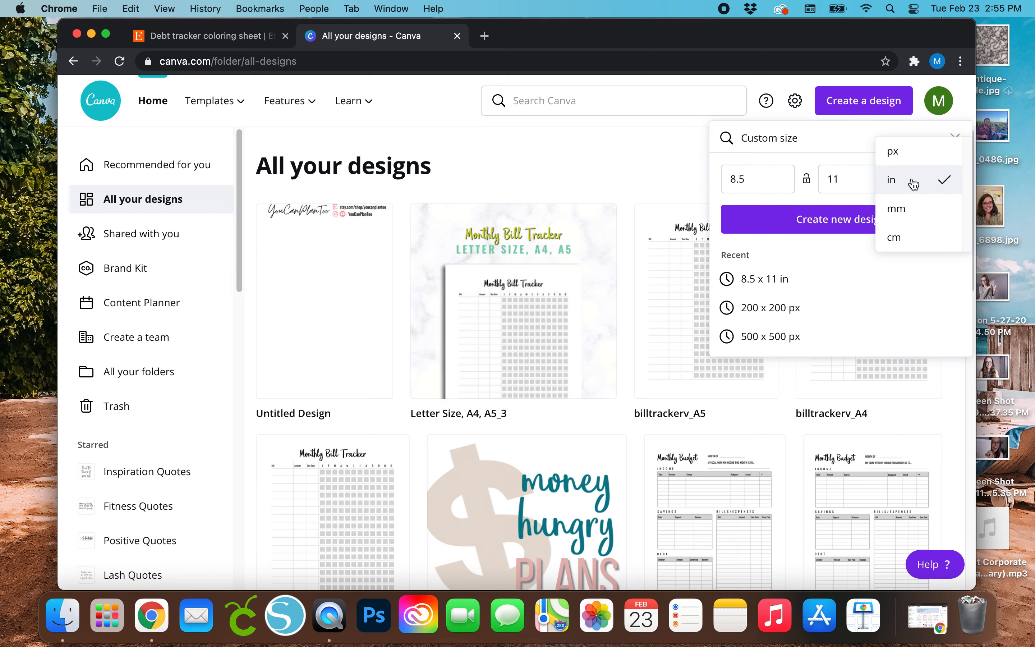
click(828, 157)
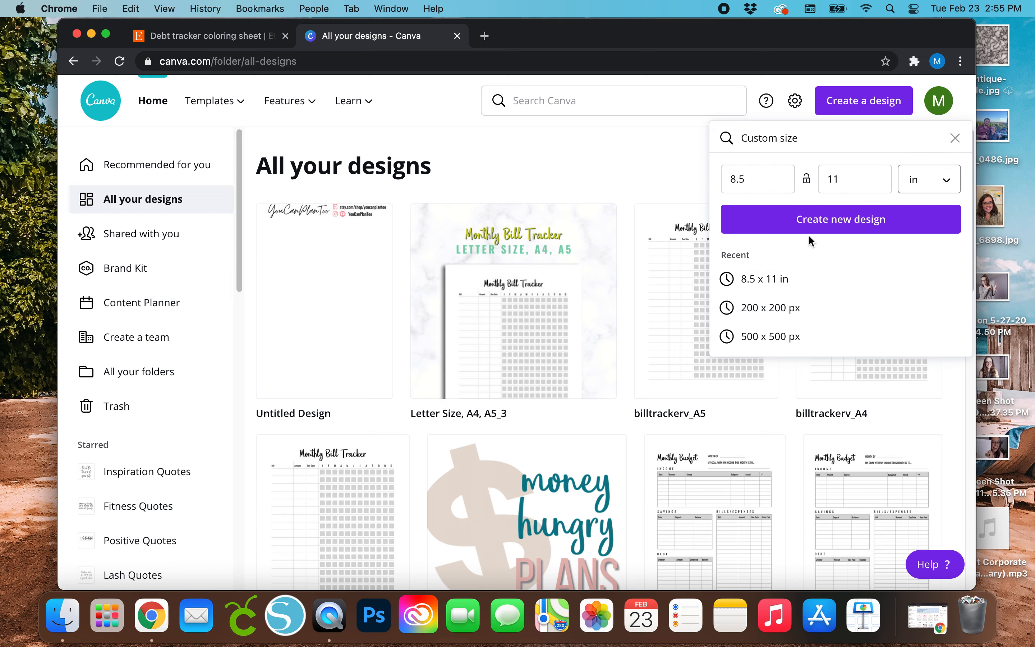
click(808, 226)
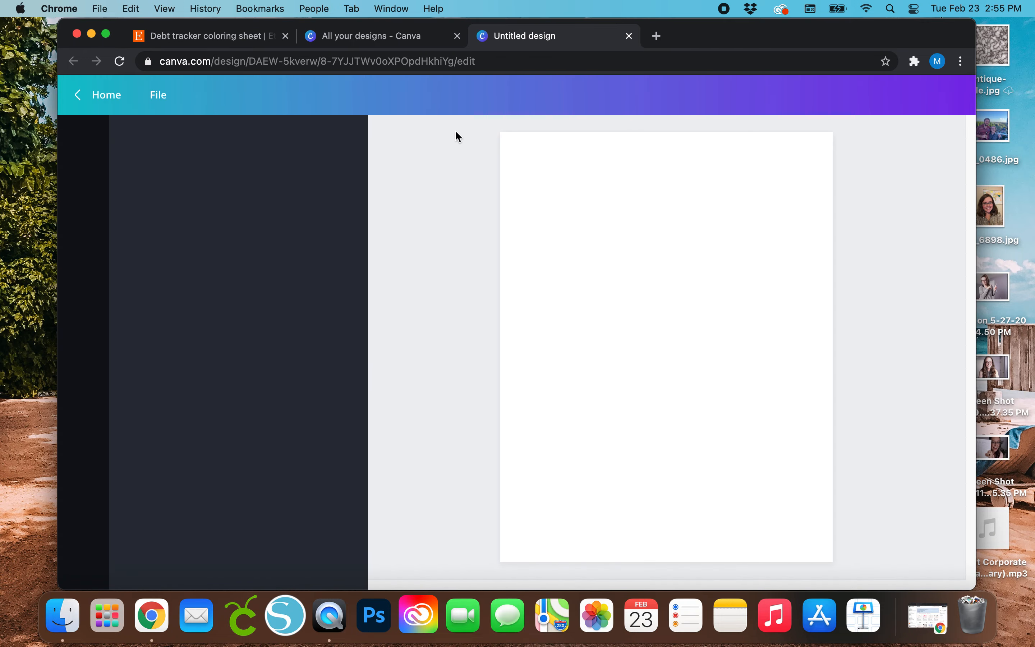
Review the debt tracker listings on Etsy again, including the credit card payoff chart, and return to the blank Canva design.
click(208, 36)
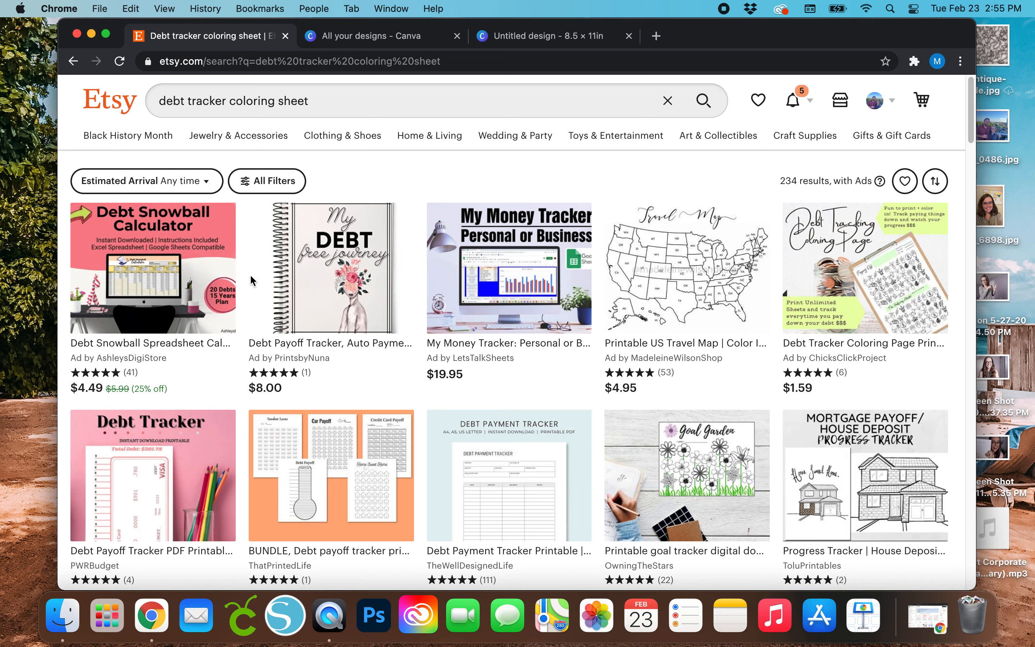
scroll(241, 402, down, 8)
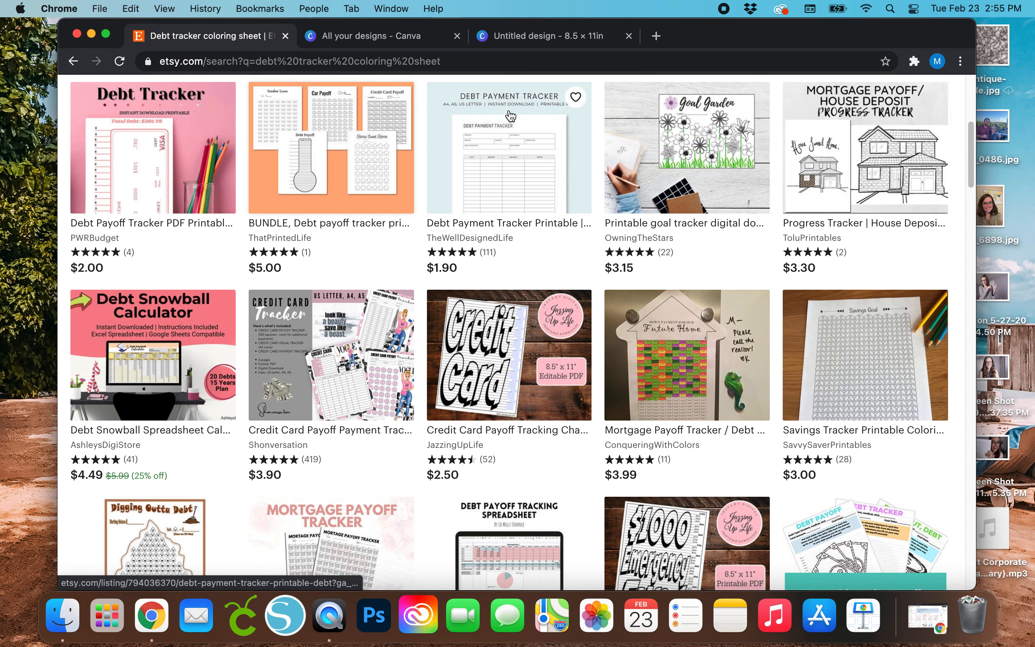
click(524, 44)
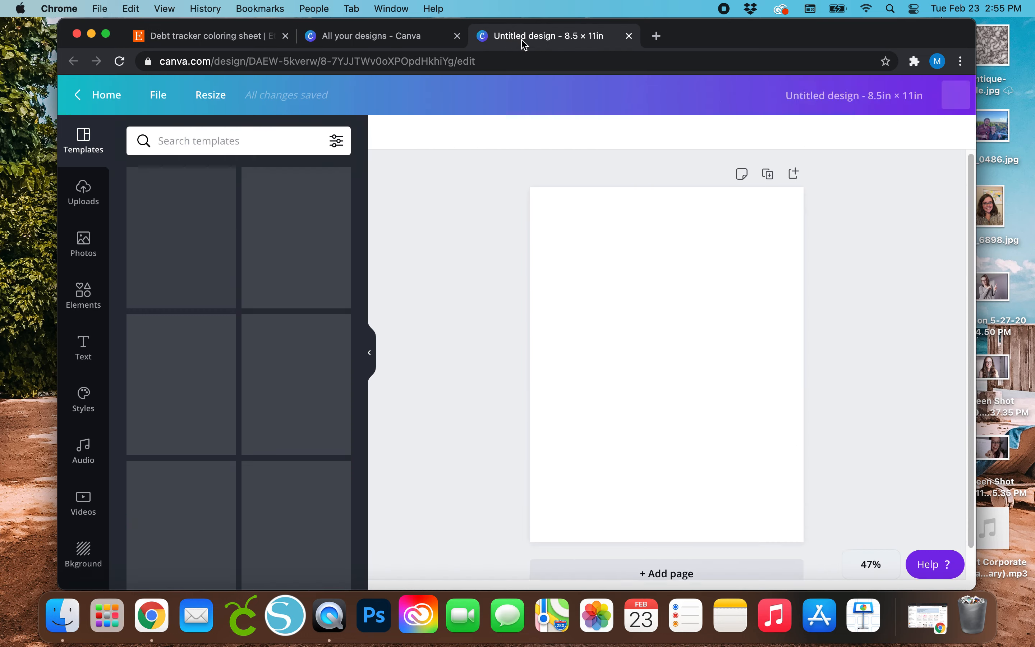
click(231, 40)
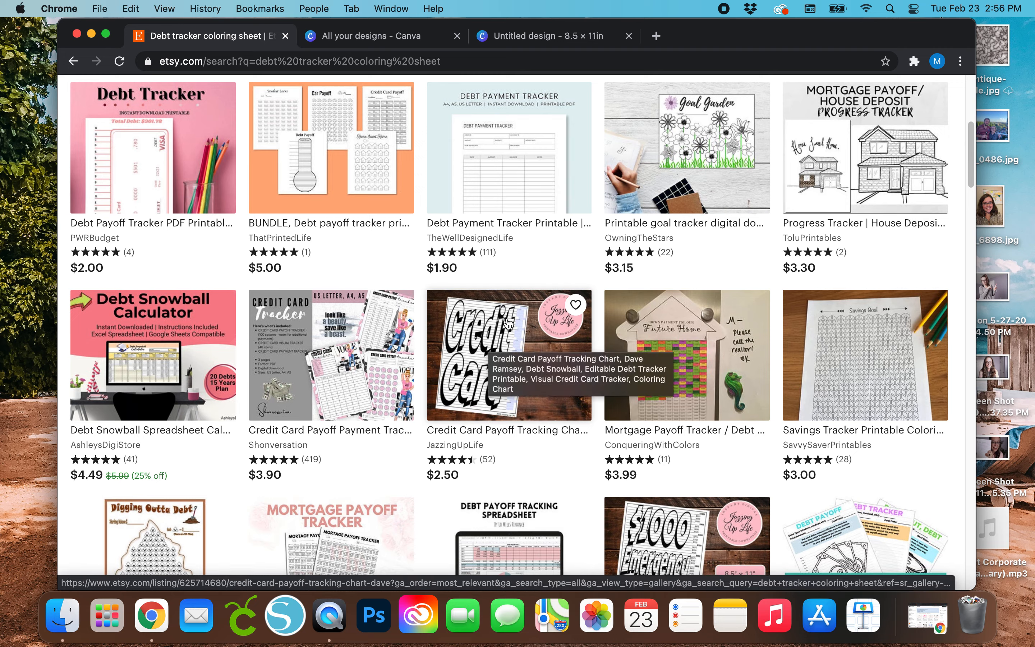
click(531, 35)
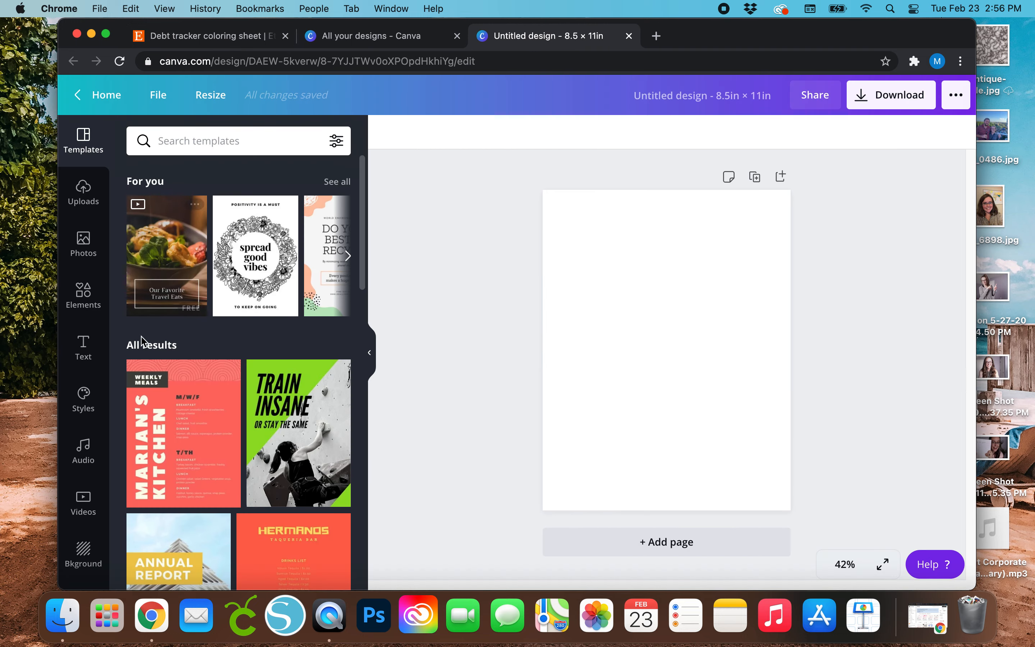
Add a heading text box to the blank page and open the font choices for it.
click(84, 295)
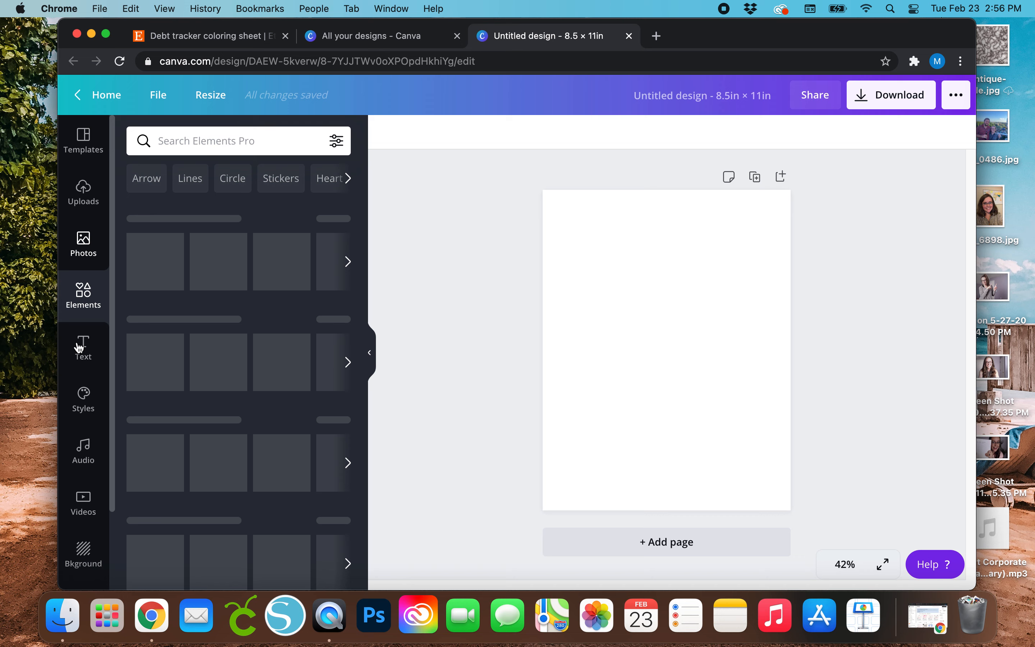
click(81, 347)
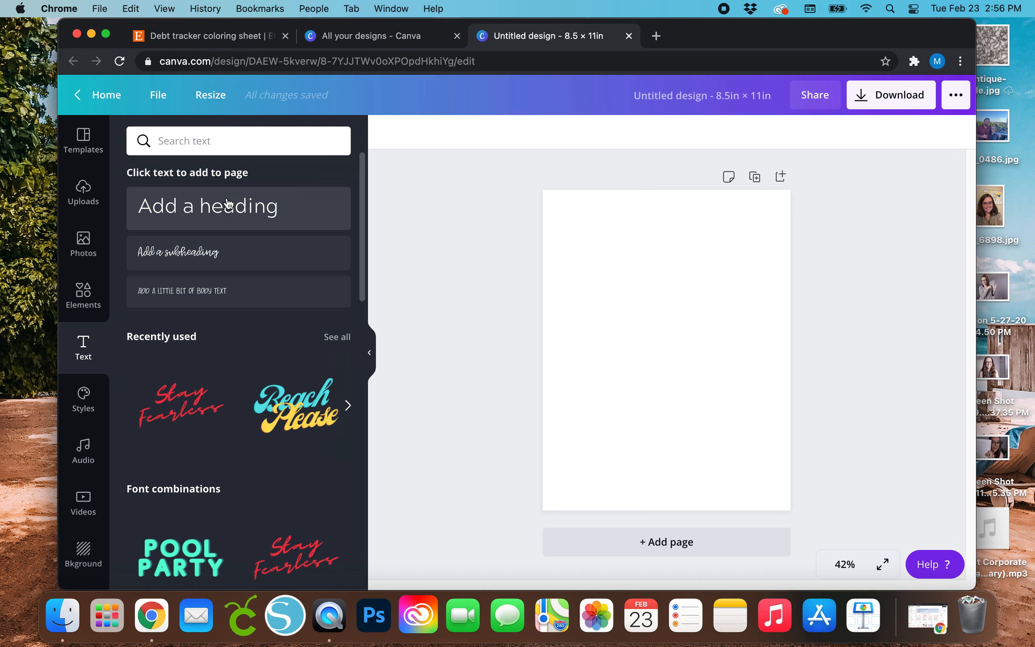
click(270, 233)
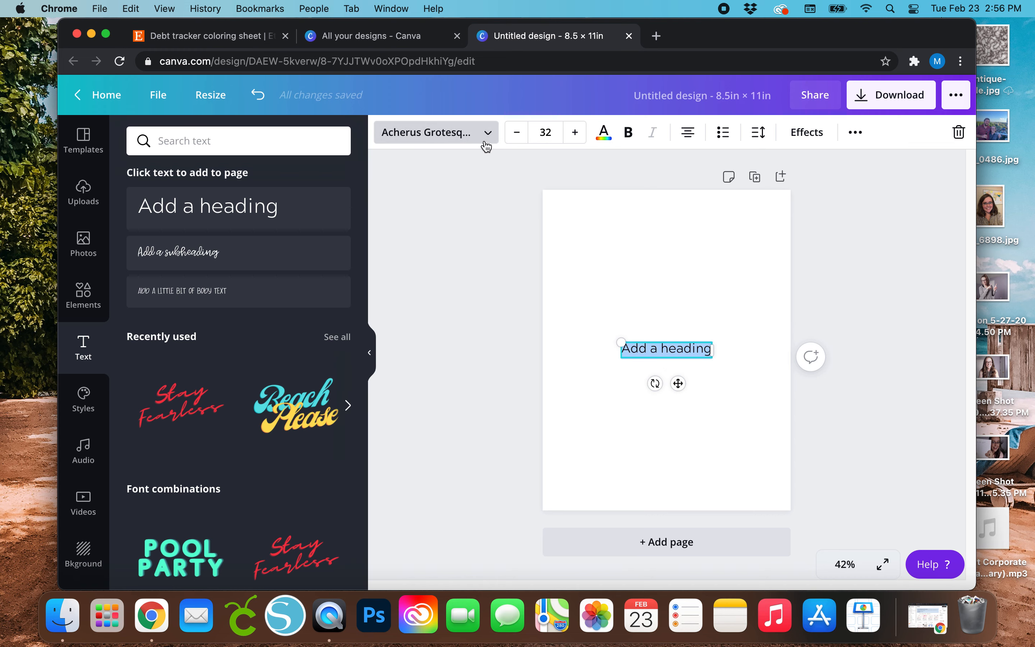
click(413, 138)
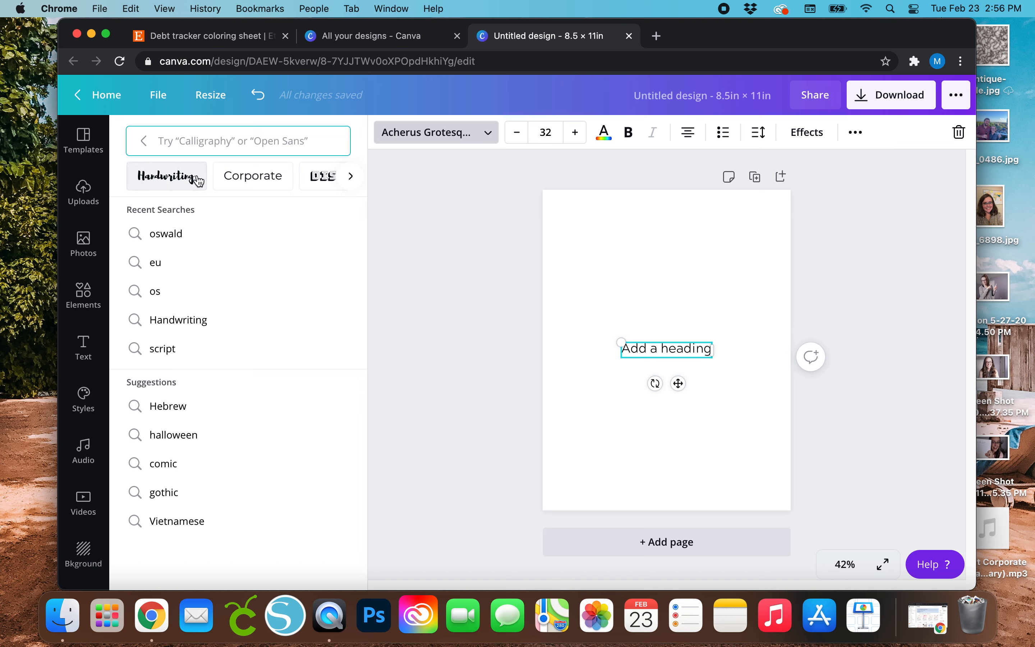
click(349, 176)
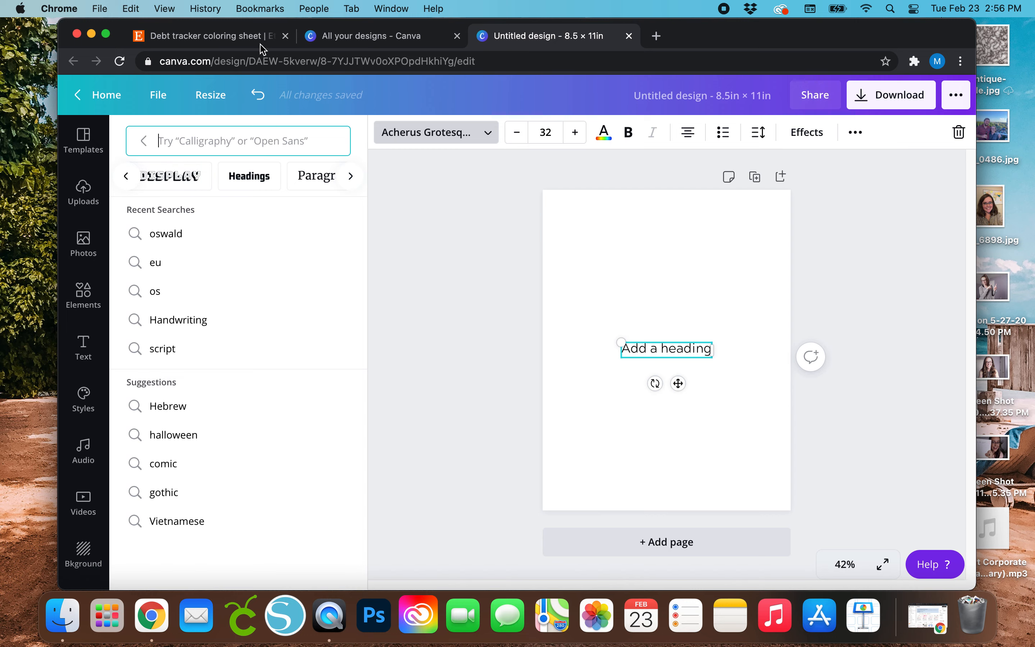
Examine the lettering on Etsy's payoff and emergency fund coloring charts as a font reference, and return to the Canva design.
click(235, 39)
scroll(466, 381, down, 5)
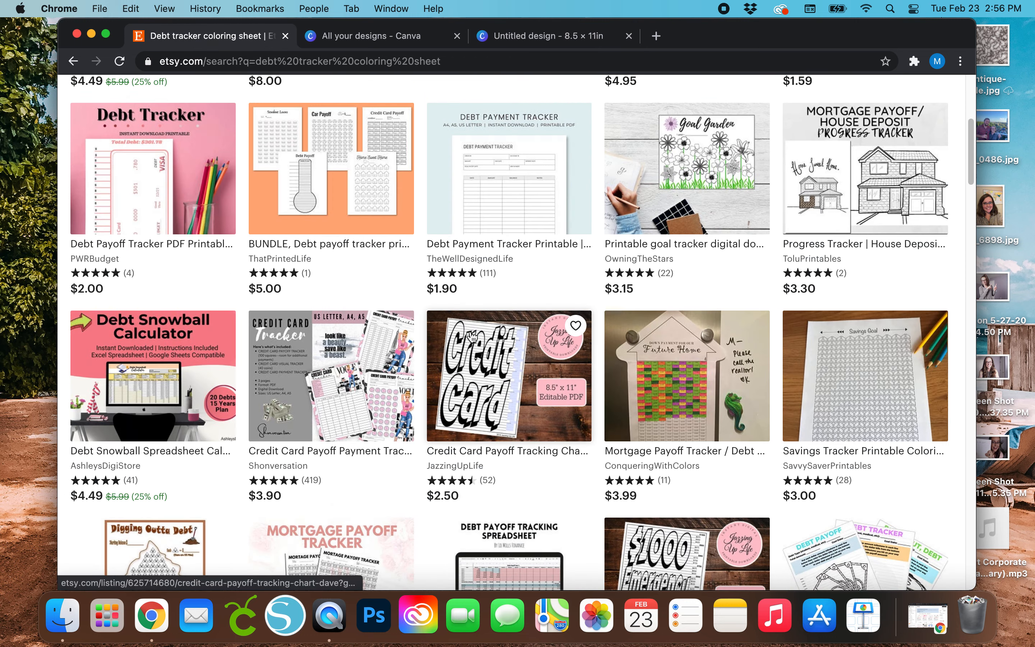
scroll(618, 381, down, 10)
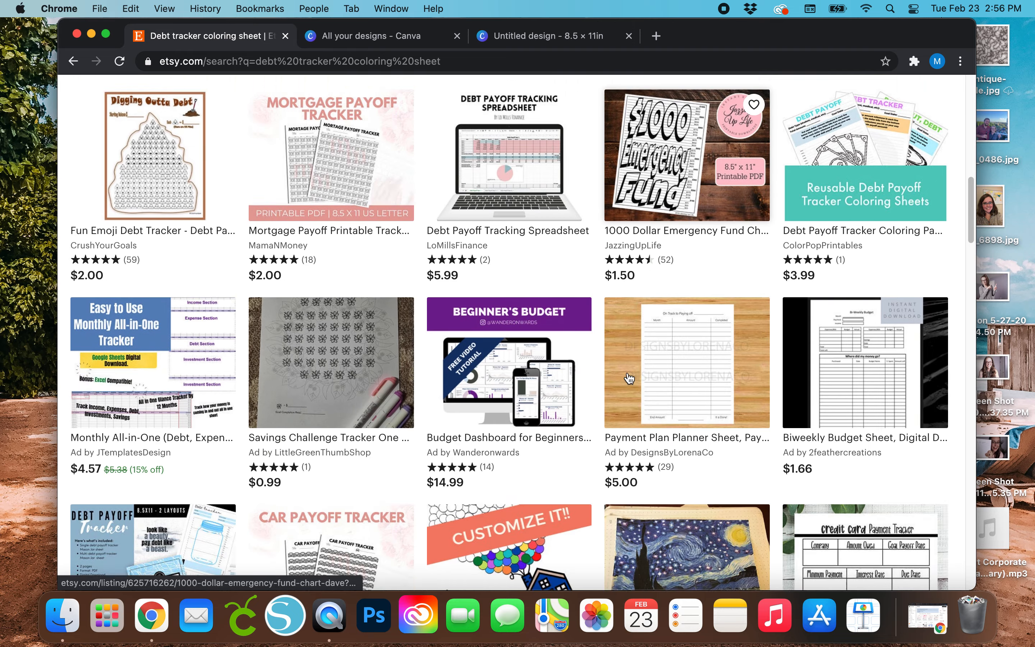
scroll(617, 382, down, 5)
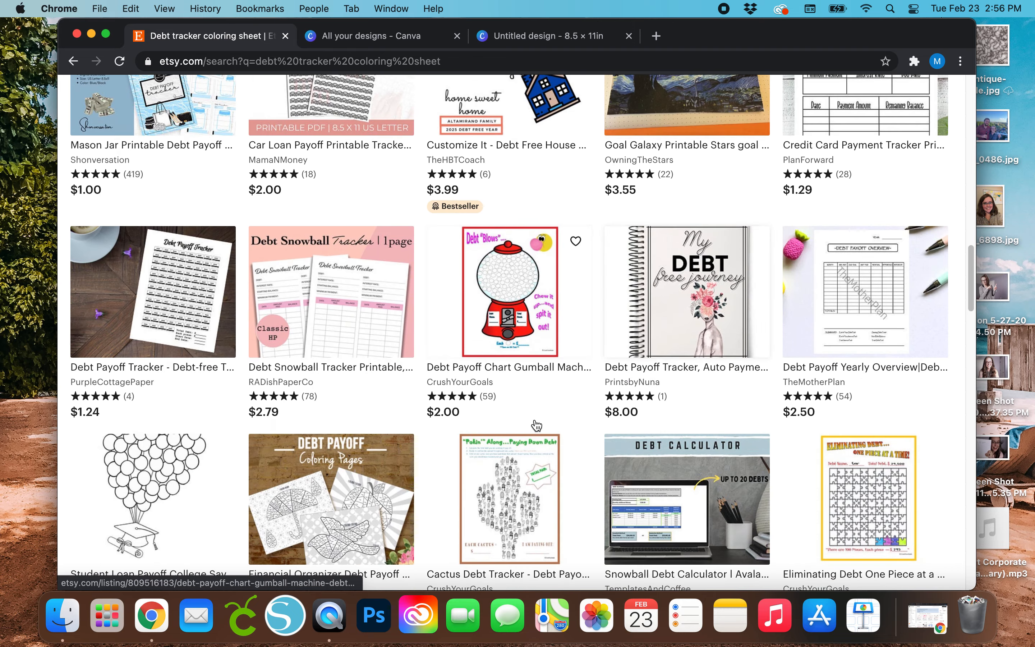
scroll(569, 407, up, 12)
scroll(571, 409, up, 1)
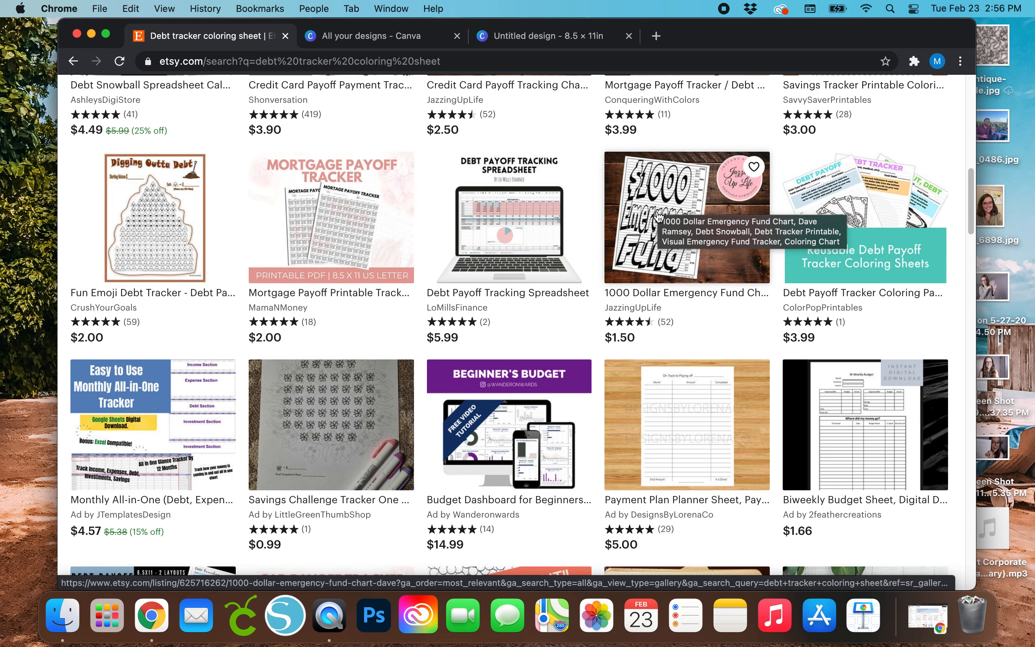
click(496, 36)
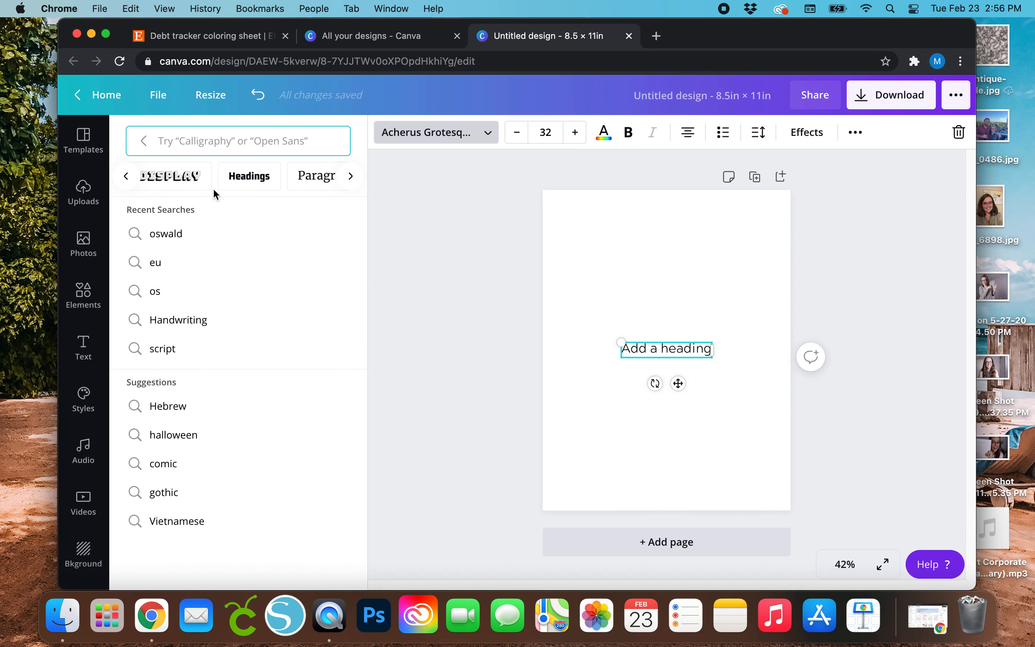
Browse the Display fonts and set the heading's font to Canter Shadow.
click(175, 184)
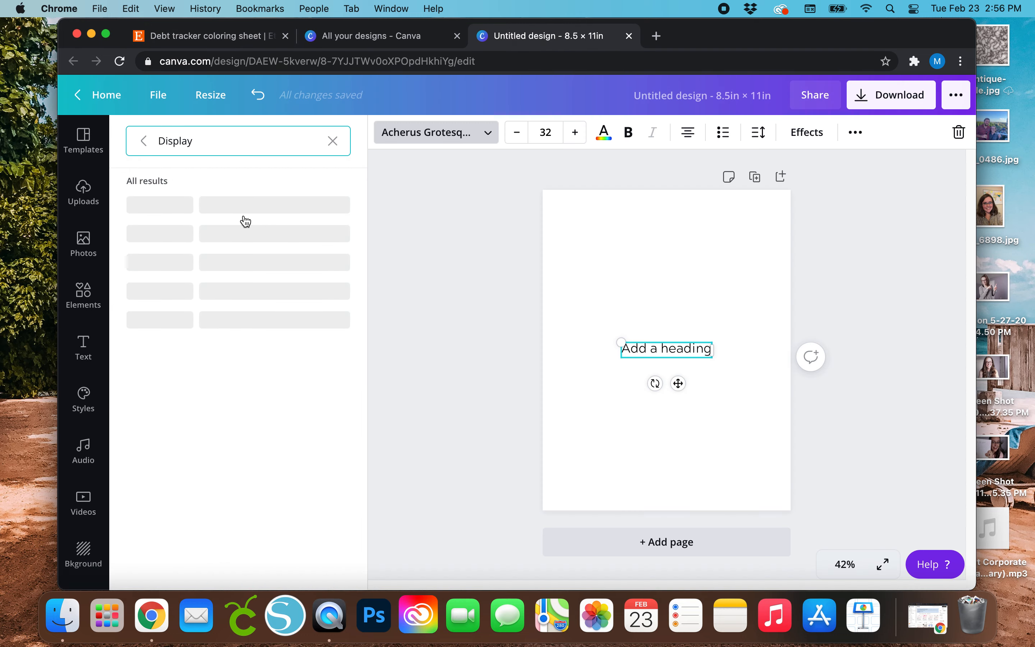
scroll(324, 362, down, 1)
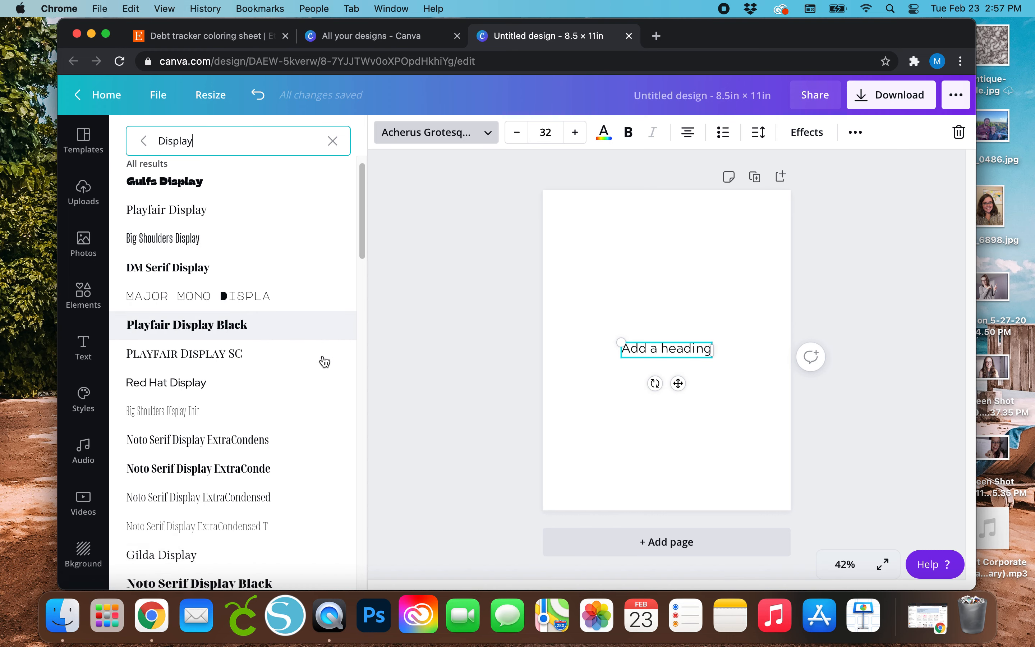
scroll(324, 362, down, 12)
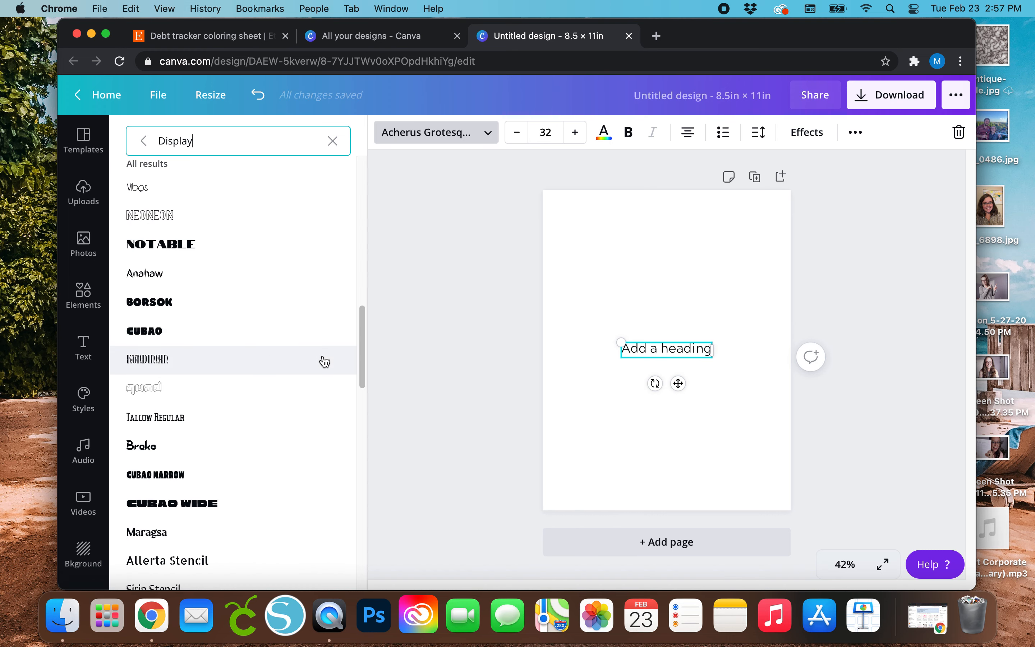
scroll(325, 361, down, 1)
scroll(324, 361, down, 10)
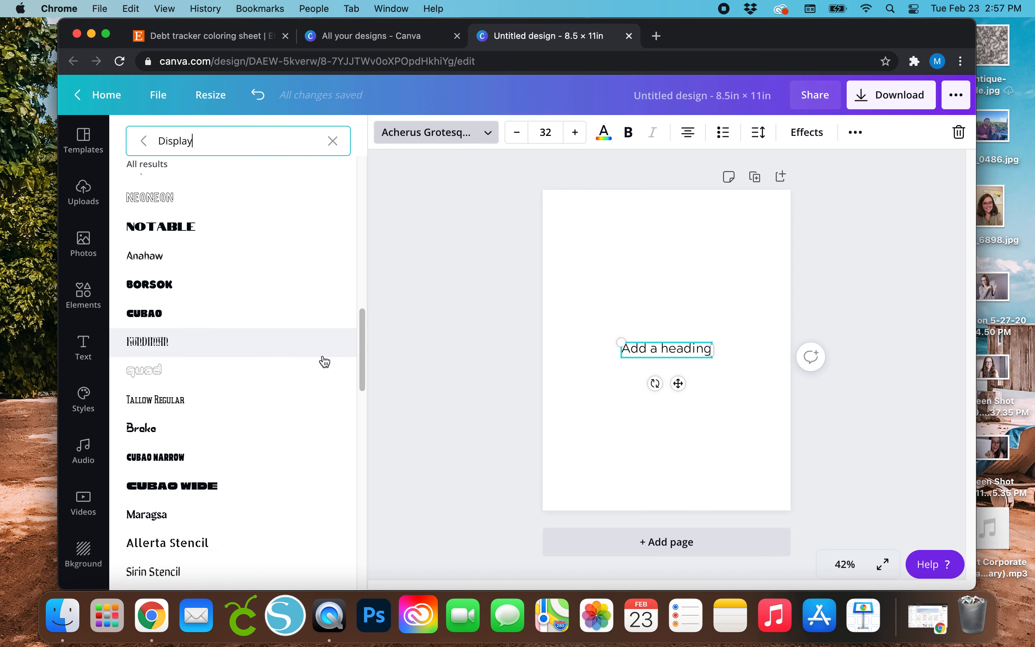
scroll(325, 362, down, 10)
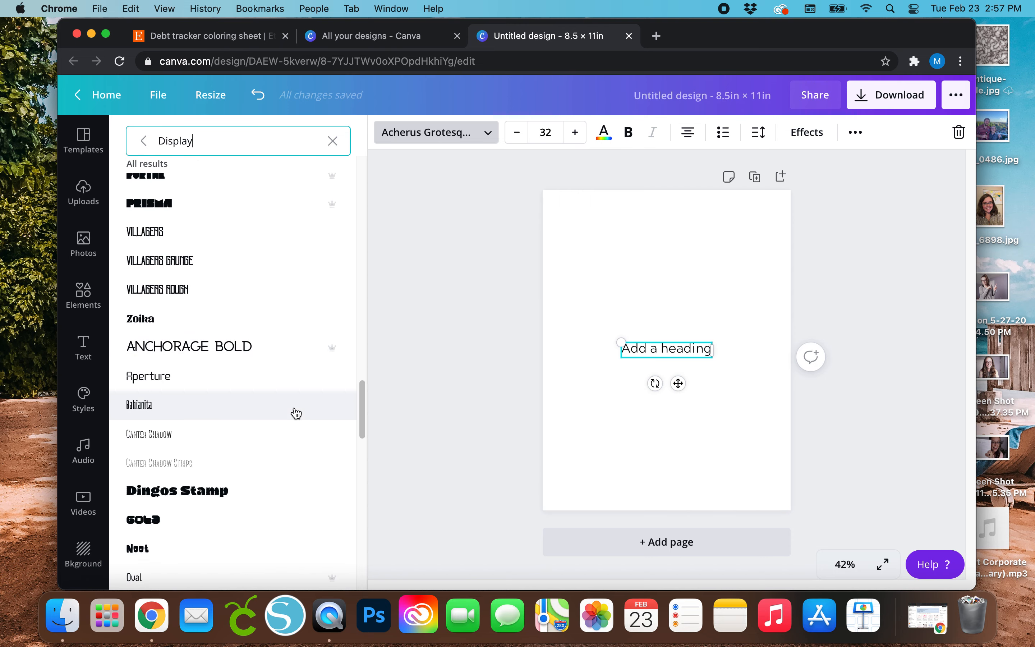
scroll(293, 413, down, 2)
scroll(275, 416, down, 10)
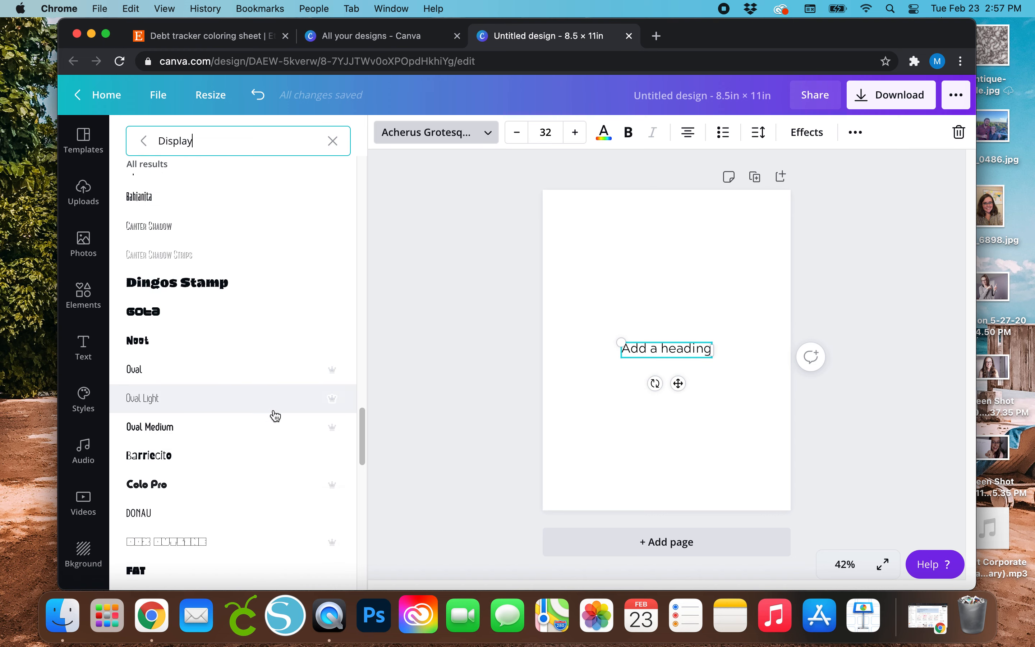
scroll(273, 379, up, 10)
click(227, 381)
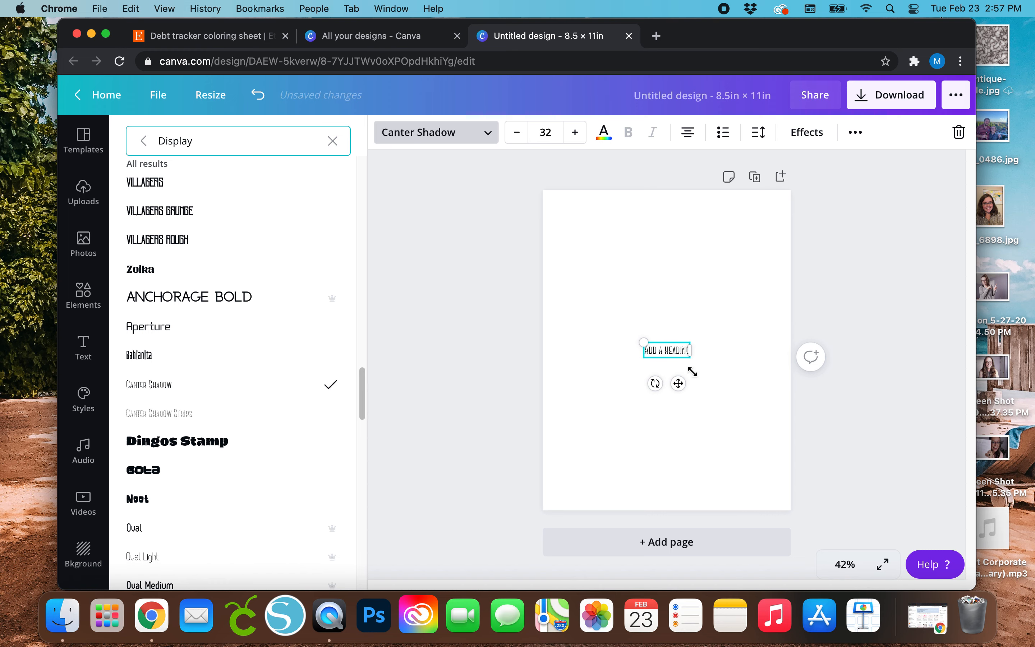
Replace the heading text with "EMERGENCY FUND" and enlarge it to about font size 96.3 near the page's middle.
double_click(671, 353)
text(EMERGENCY FUN)
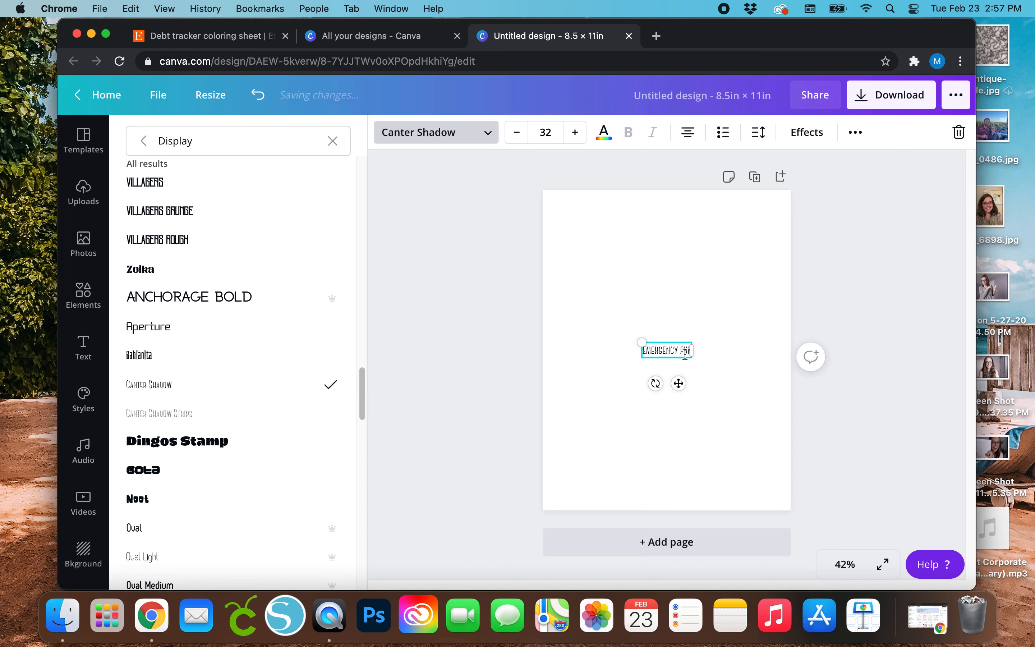
drag(697, 361, 778, 426)
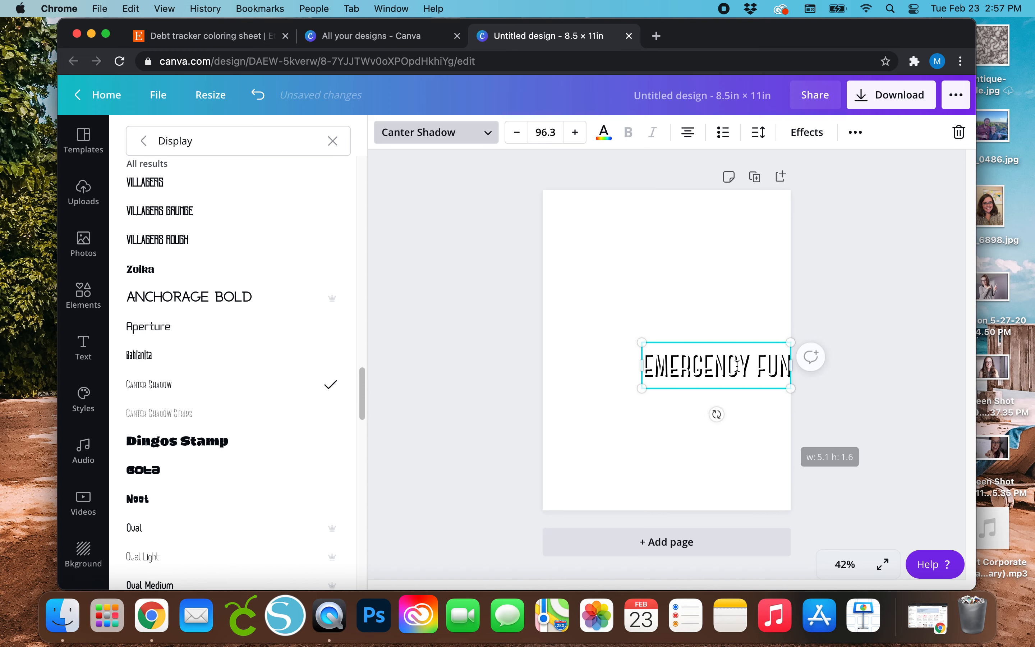
drag(741, 339, 681, 317)
click(719, 342)
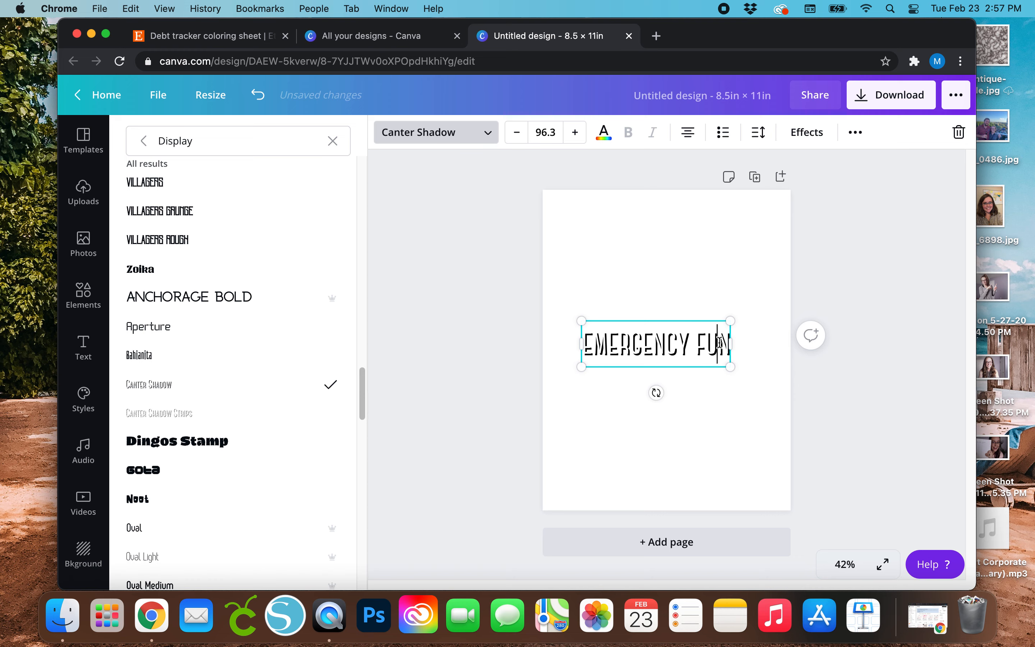
text(D)
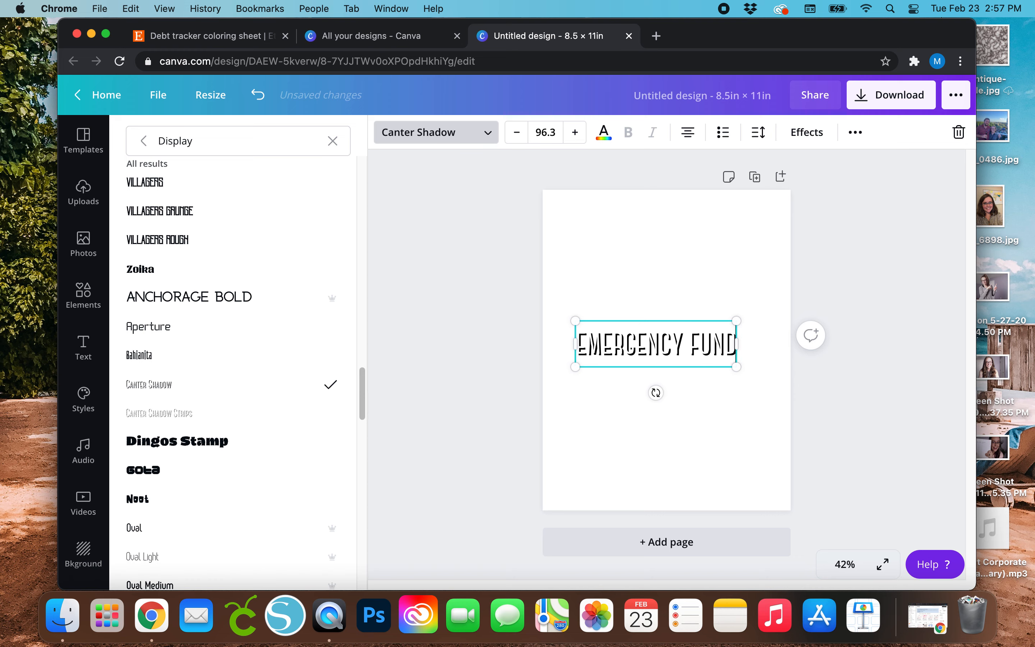
Narrow the text box to wrap "FUND" onto a second line, tighten the line spacing, and enlarge the text to about size 177.
drag(748, 347, 689, 345)
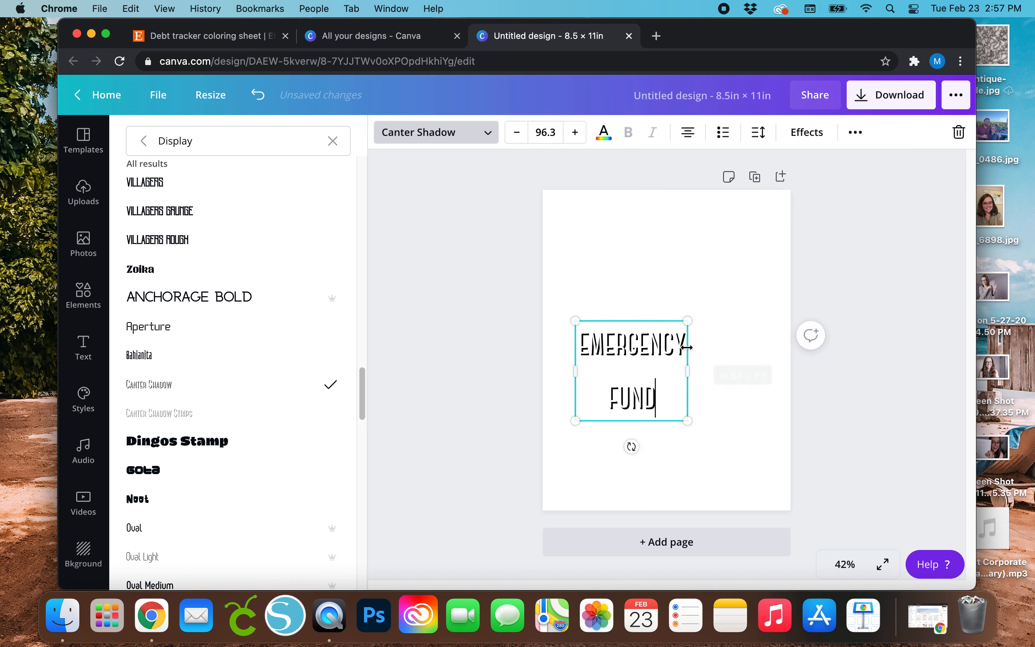
click(770, 130)
drag(860, 213, 841, 213)
drag(684, 400, 779, 462)
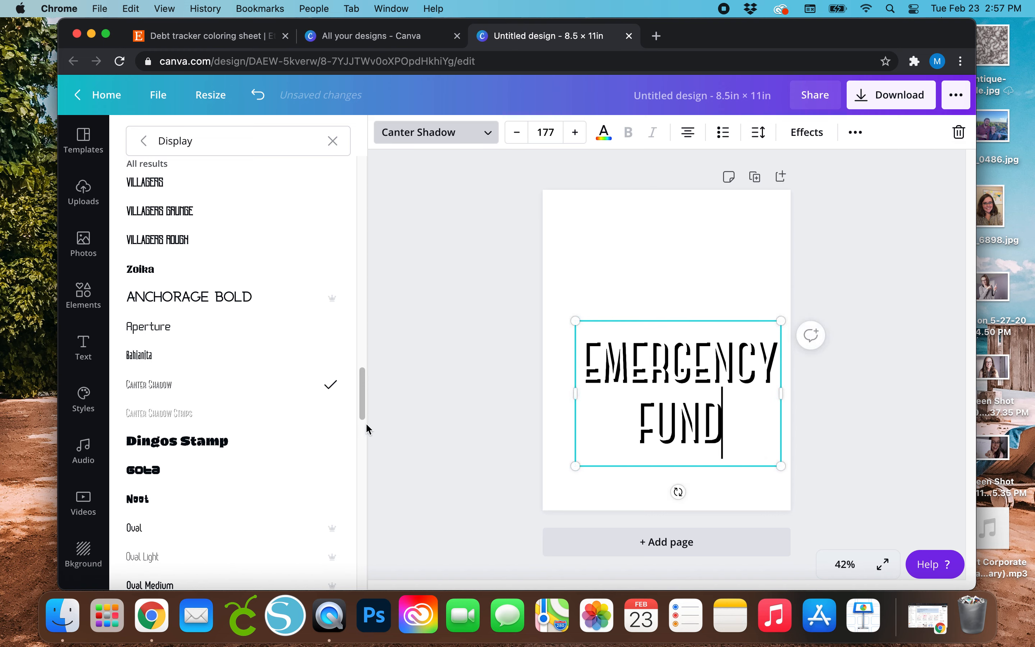
Search the fonts for "outline" and change the whole "EMERGENCY FUND" heading to Marykate Outline.
scroll(286, 428, down, 20)
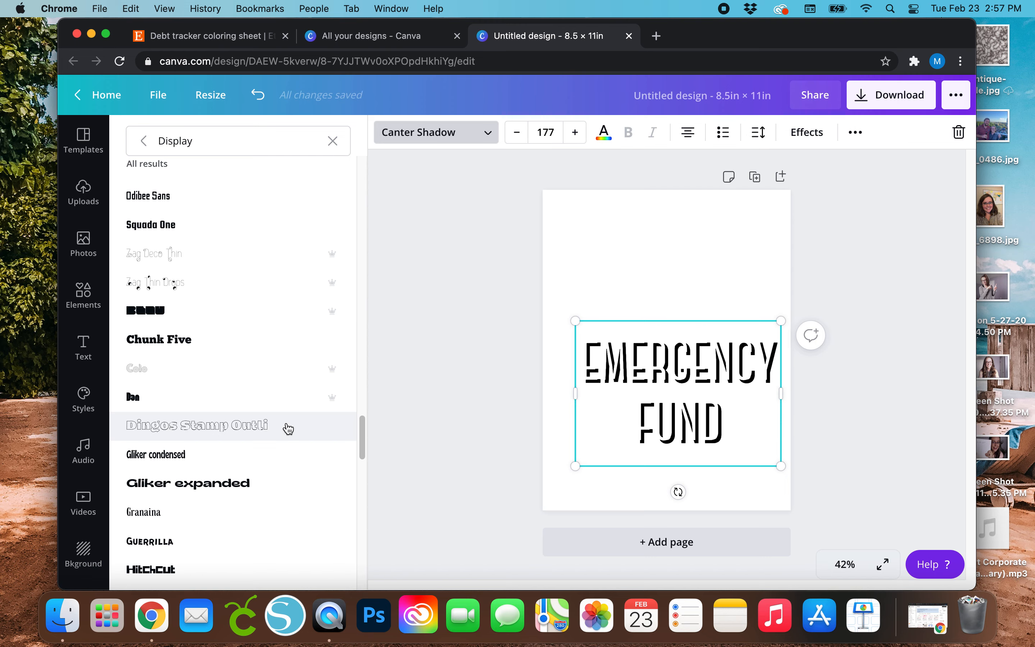
scroll(268, 470, down, 10)
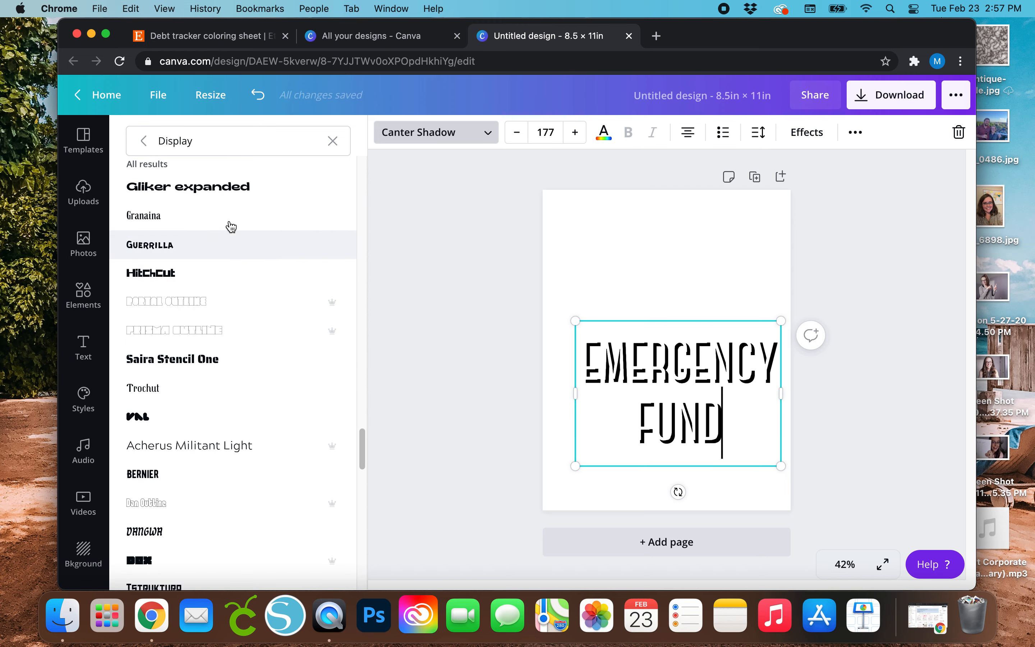
click(173, 146)
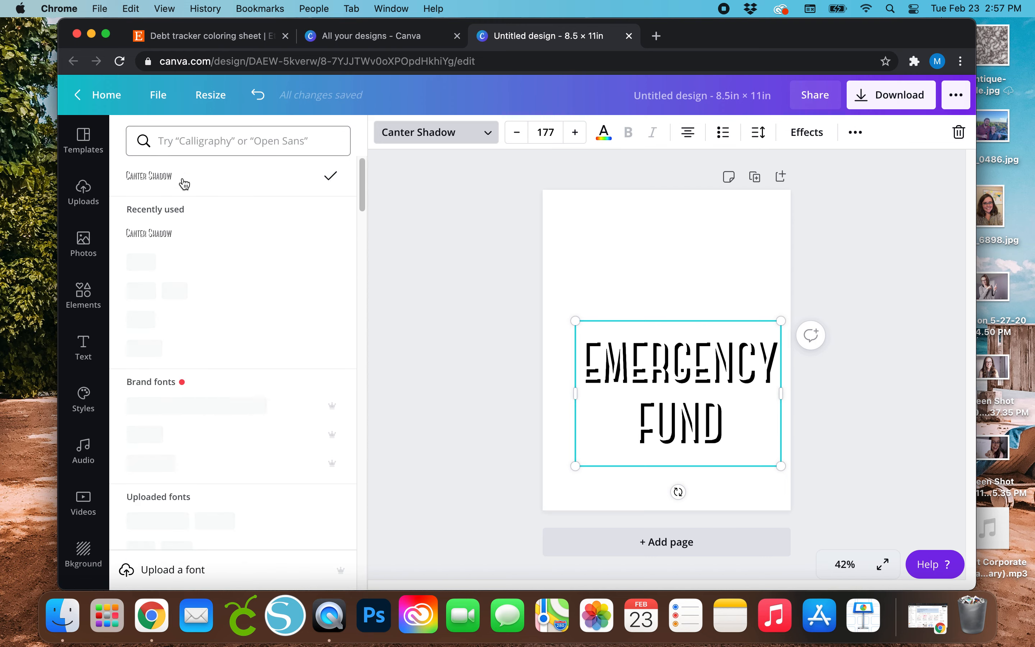
click(214, 144)
text(outline)
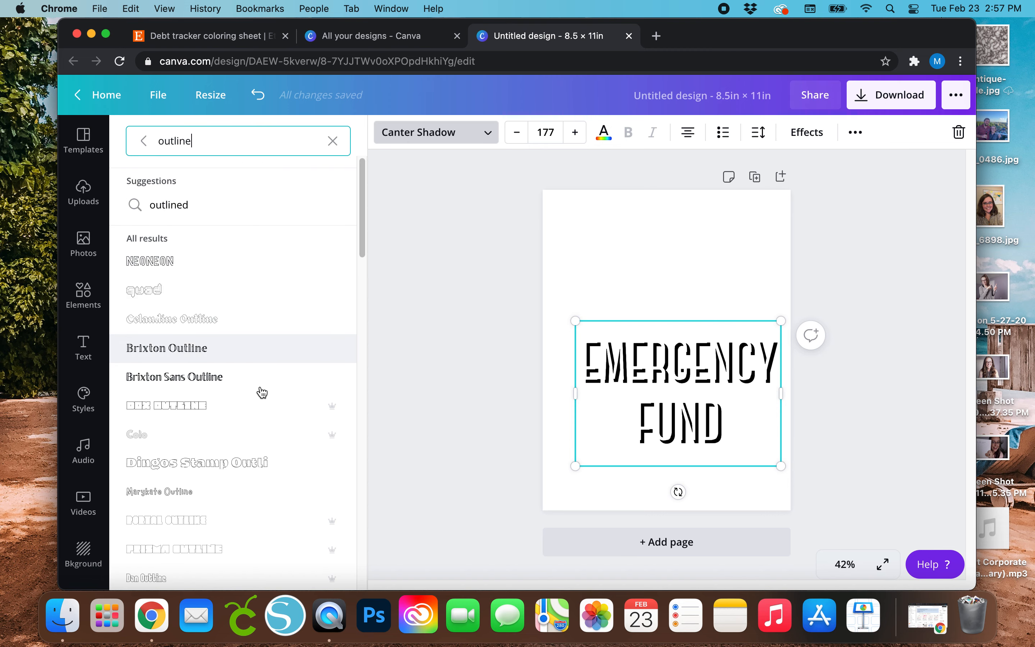
scroll(274, 396, down, 5)
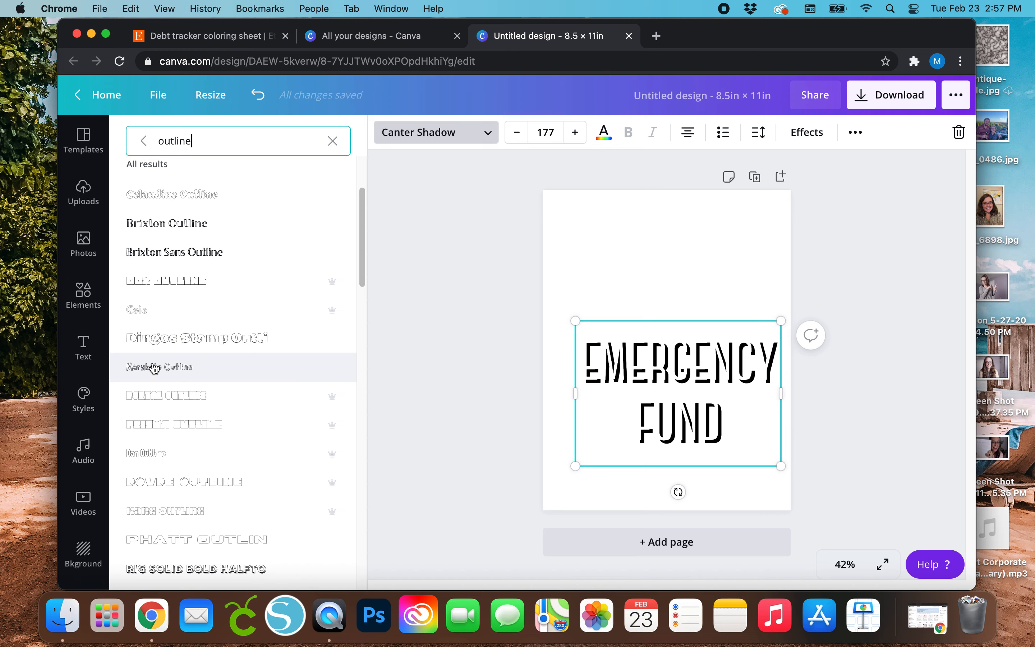
click(669, 395)
key(super+a)
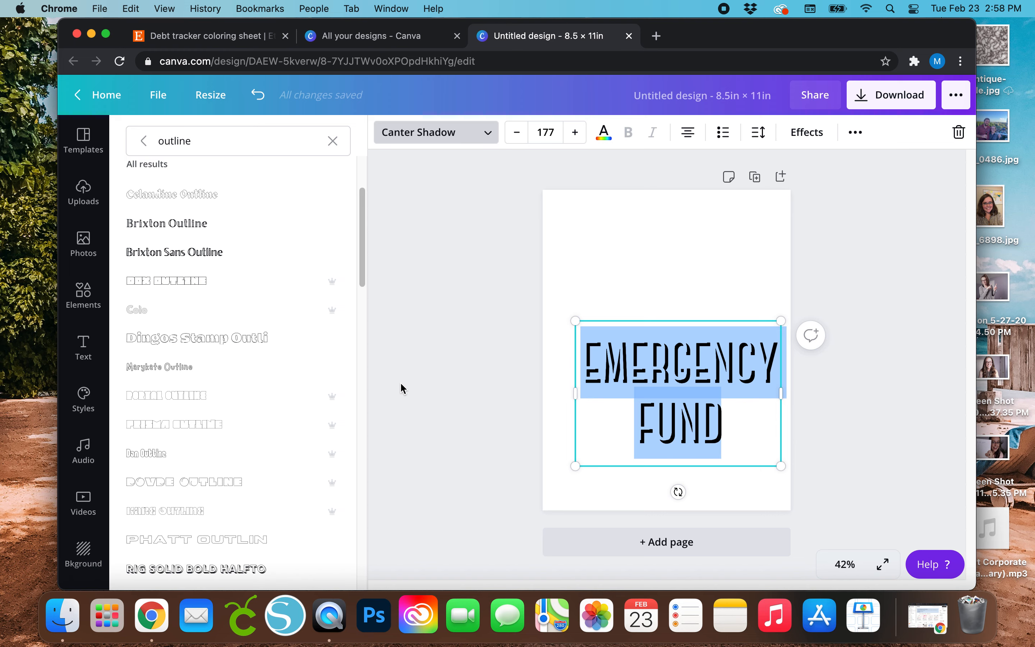
click(160, 378)
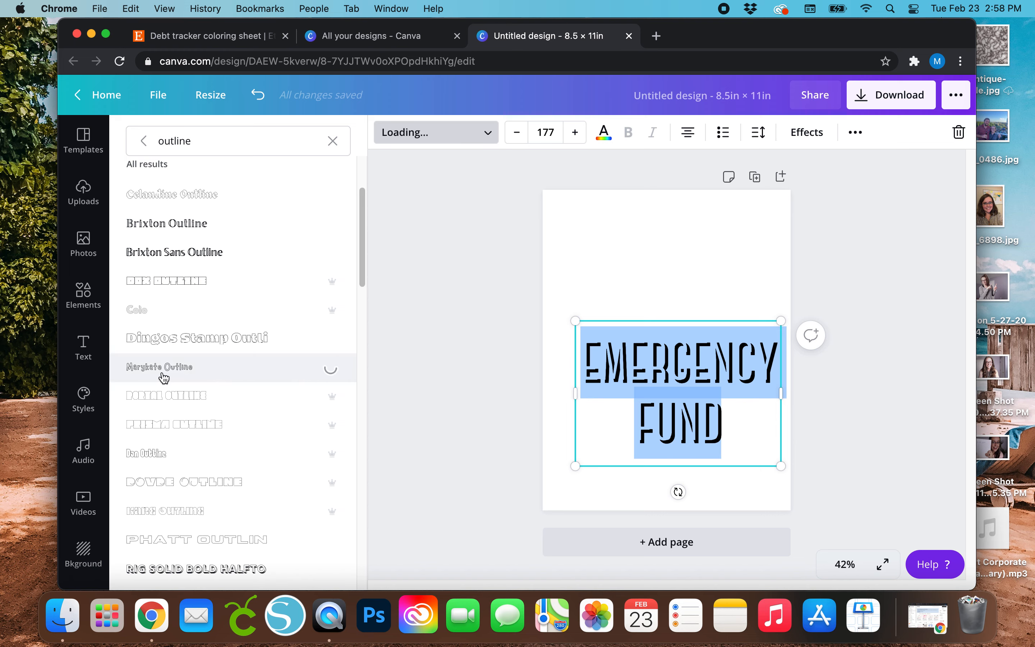
Widen the text box to fit "emergency" on one line, shrink the text to about size 138, and move it onto the page.
drag(781, 393, 836, 392)
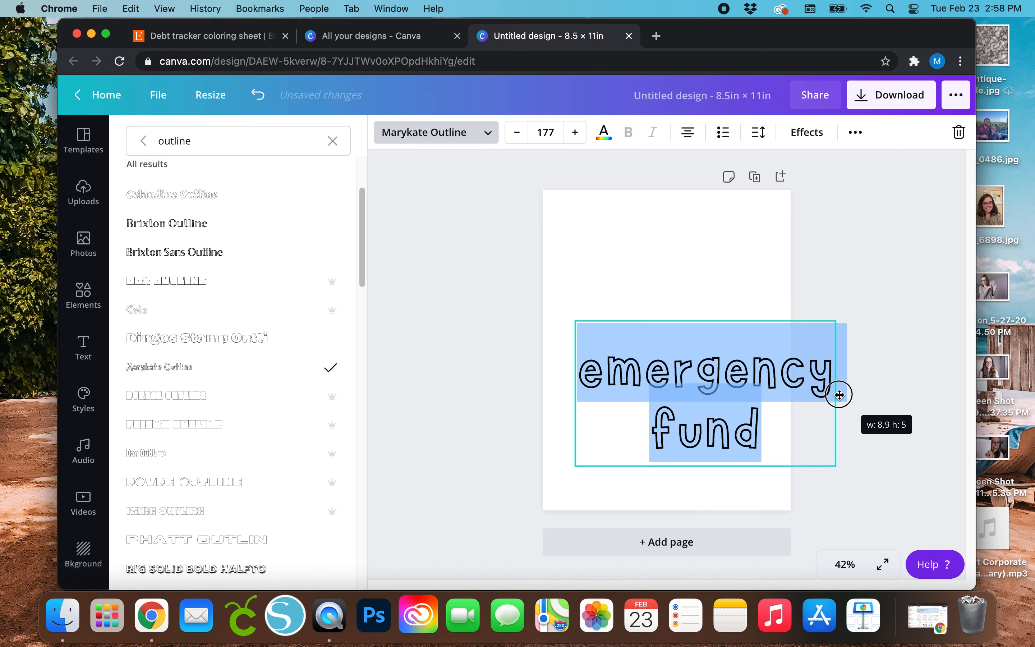
drag(835, 463, 778, 434)
drag(727, 321, 718, 284)
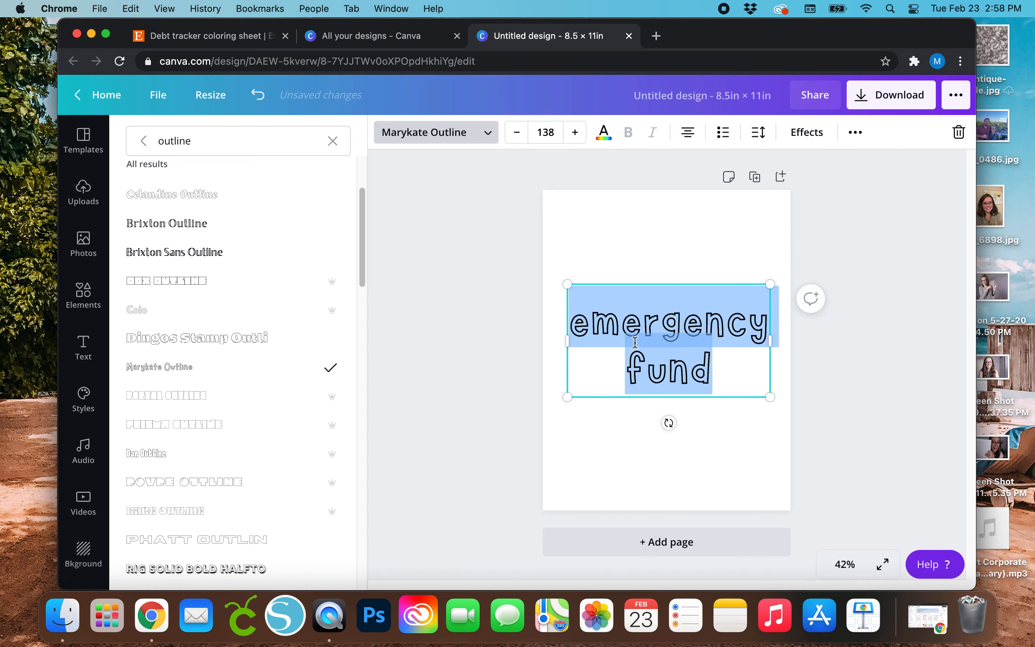
Using Etsy's emergency fund chart as a reference, add a "$1500" line above "emergency fund" and enlarge the centered text to about size 147.
click(230, 45)
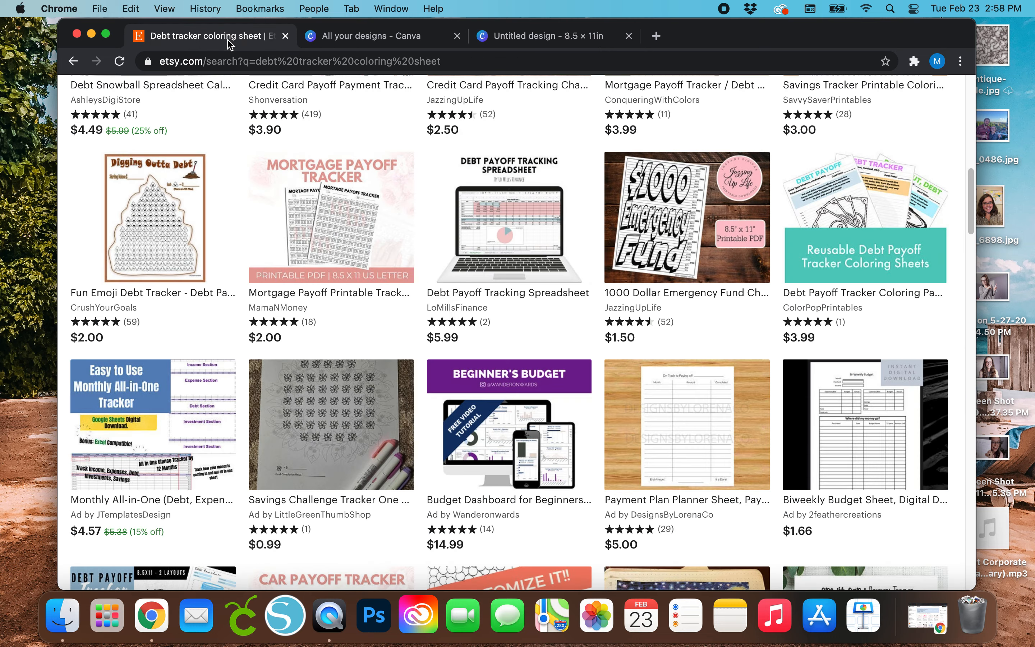
scroll(599, 409, up, 5)
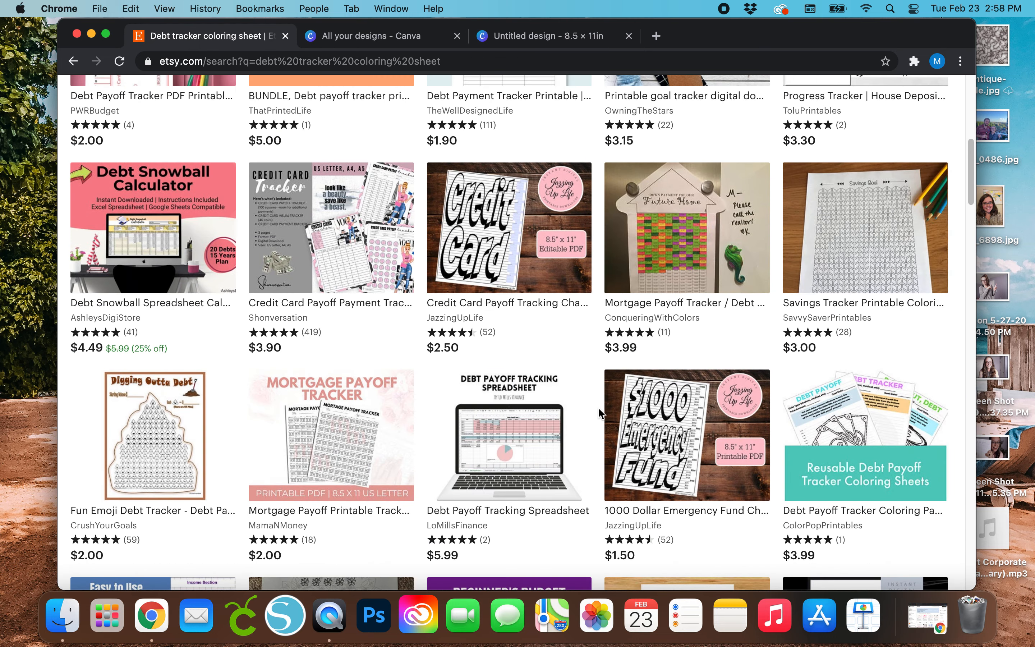
scroll(659, 507, down, 3)
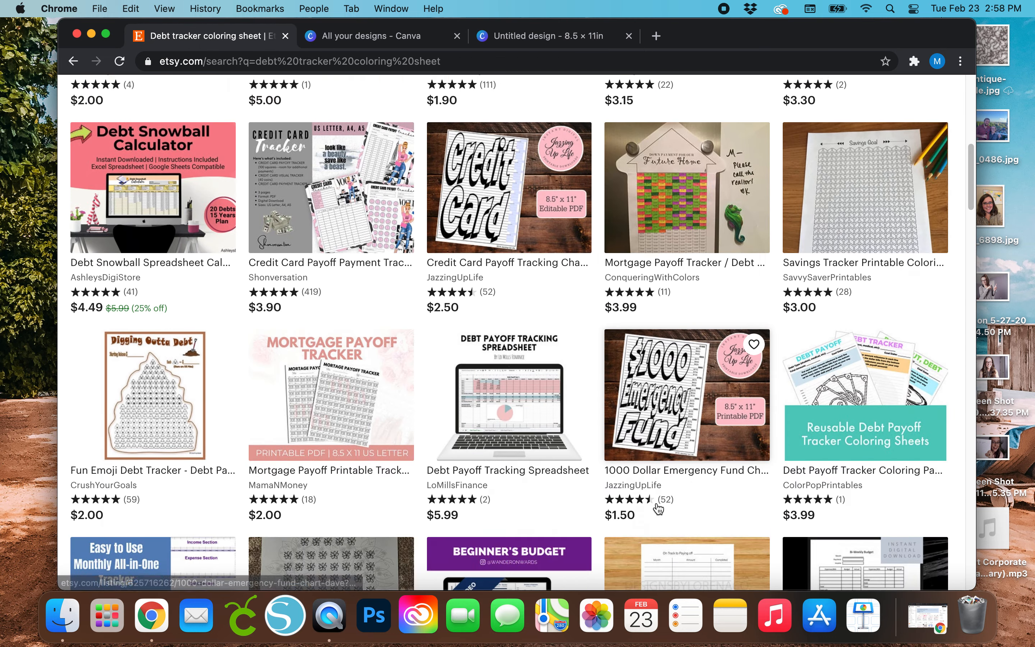
click(517, 41)
click(585, 326)
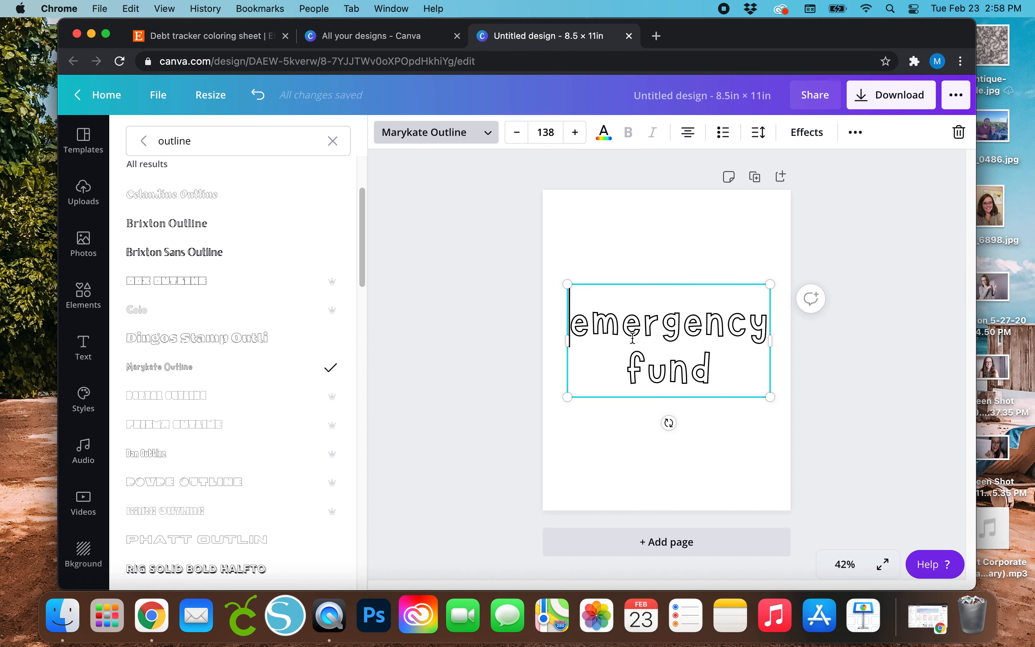
key(Return)
key(Down)
key(Up)
text($1500)
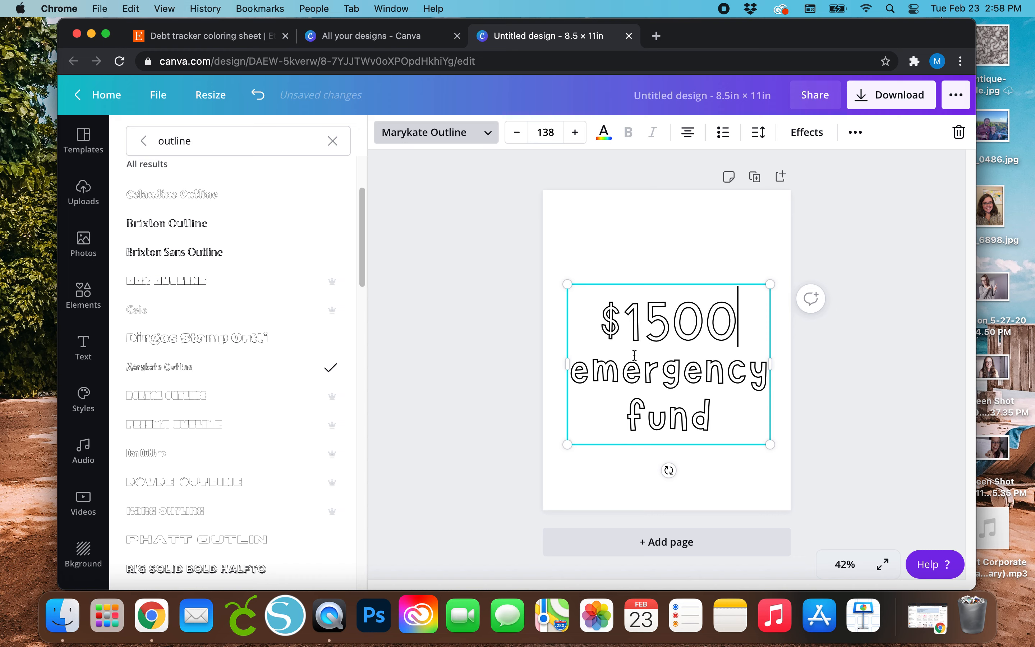
drag(770, 282, 775, 265)
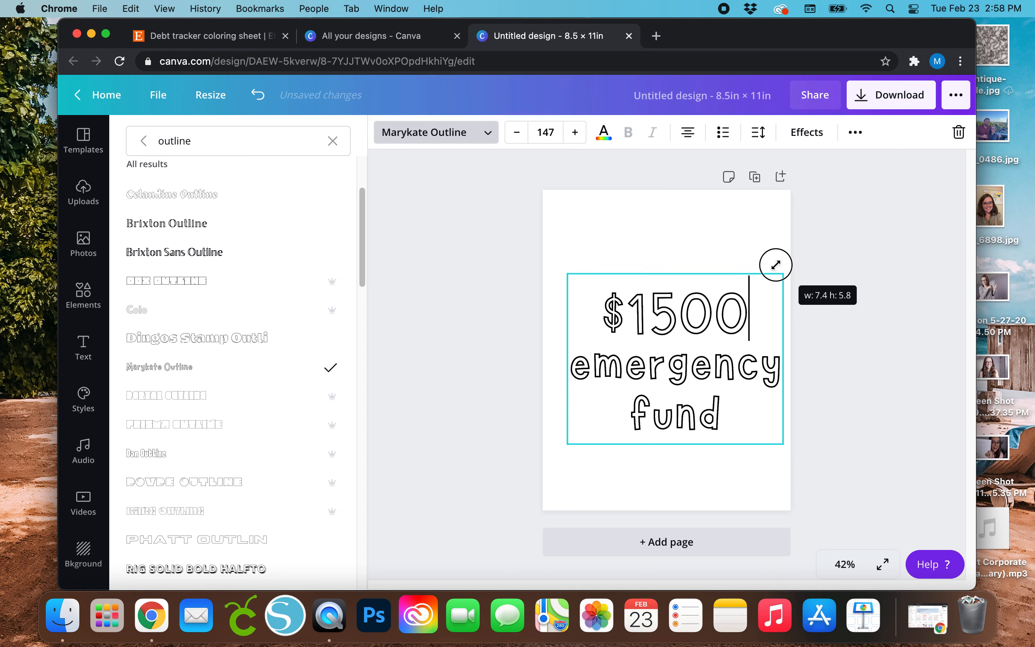
drag(698, 268, 707, 267)
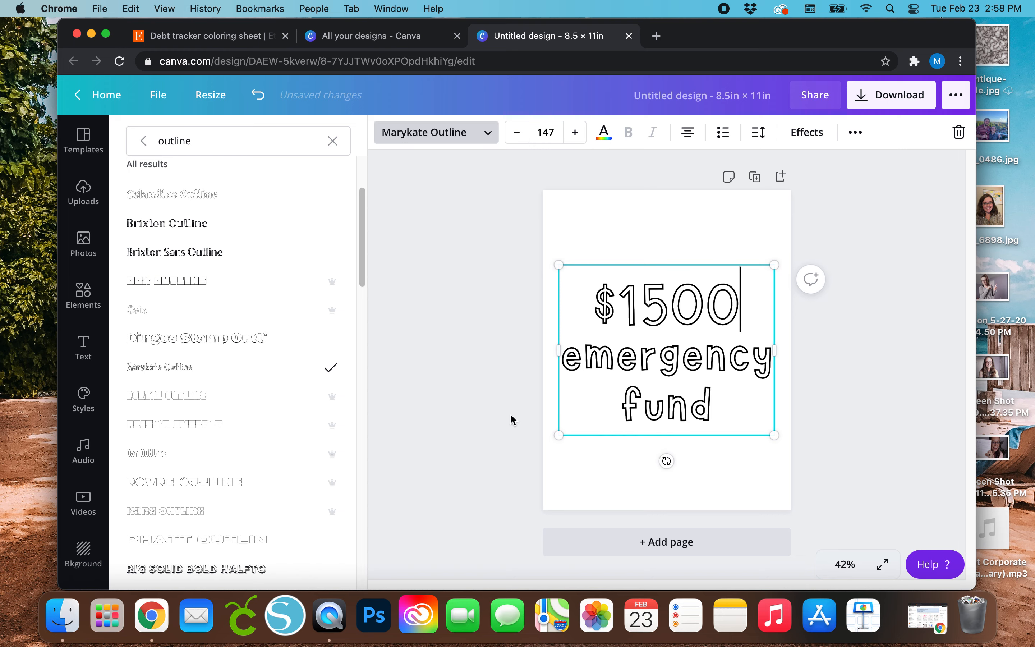
Convert the "emergency fund" lines to uppercase.
triple_click(737, 405)
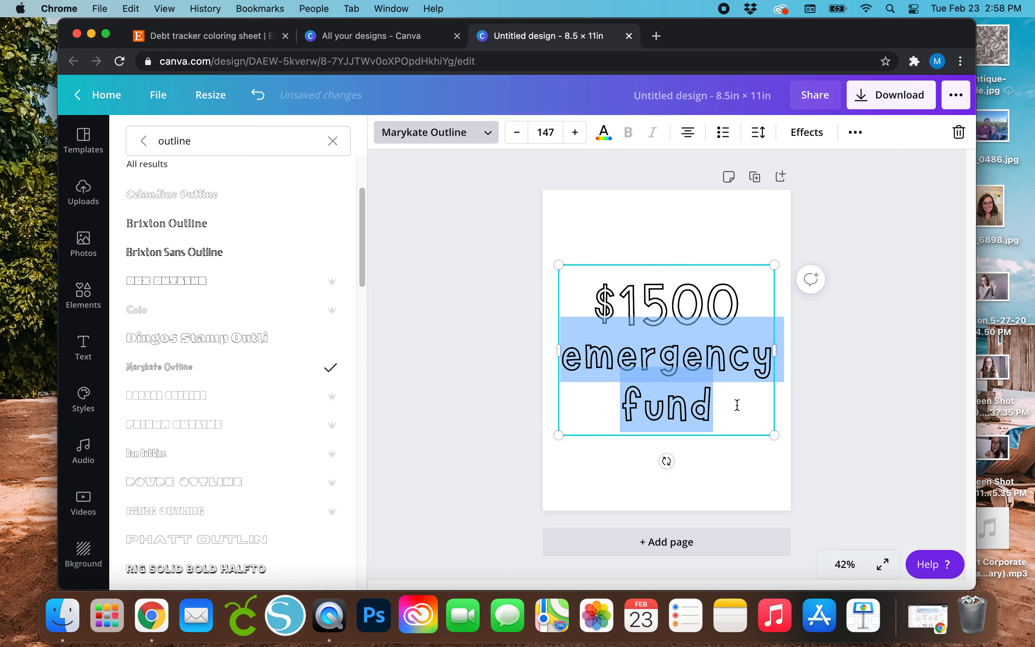
click(853, 134)
click(895, 250)
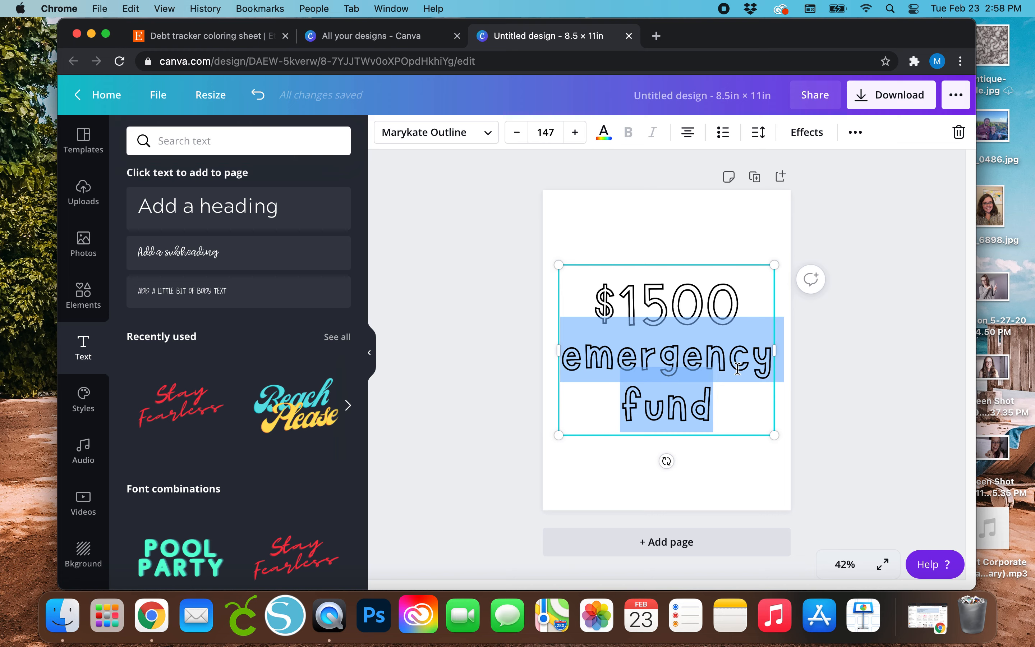
click(854, 141)
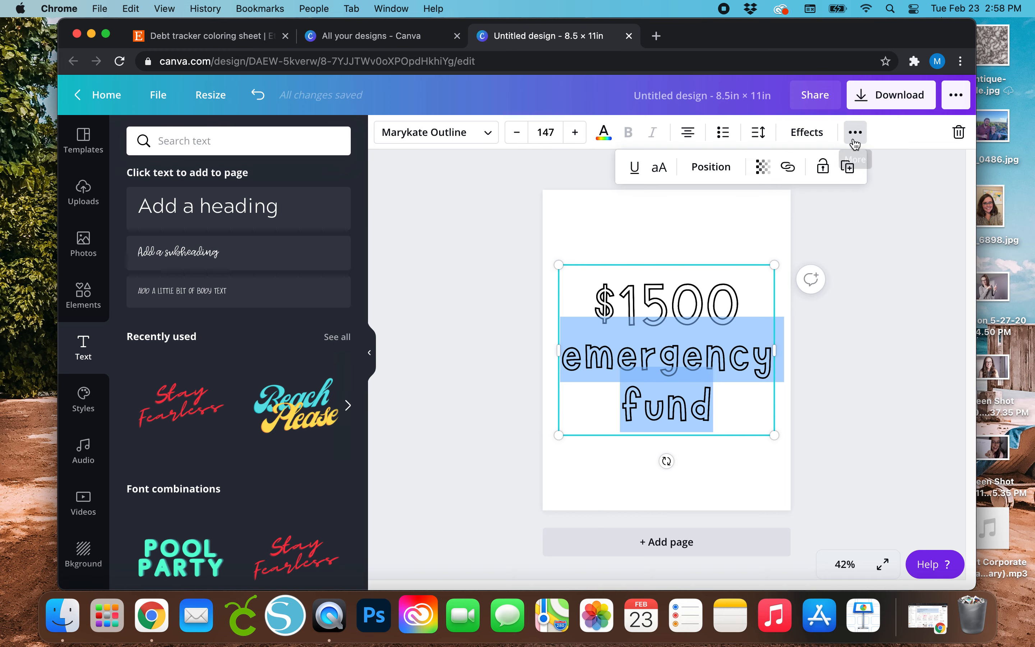
click(664, 174)
Widen the text box to keep "EMERGENCY" on one line, and scale the block to nearly fill the page width.
drag(779, 352, 814, 354)
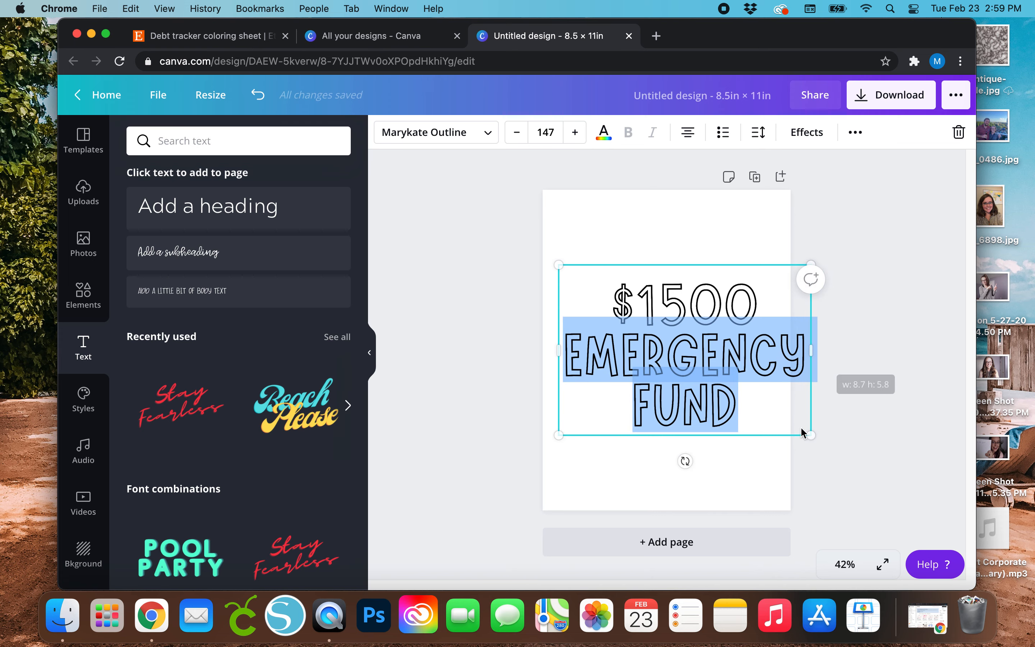
drag(808, 432, 778, 421)
drag(562, 263, 550, 257)
click(487, 362)
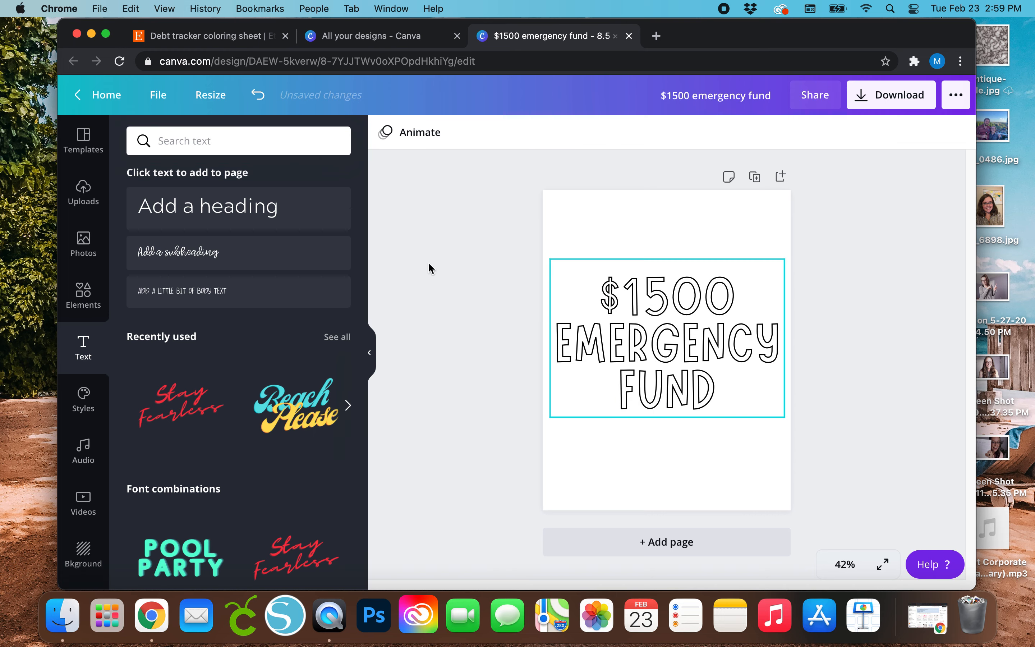
Switch to the Etsy debt tracker search results and examine the 1000 Dollar Emergency Fund chart and similar coloring trackers for layout ideas.
click(351, 38)
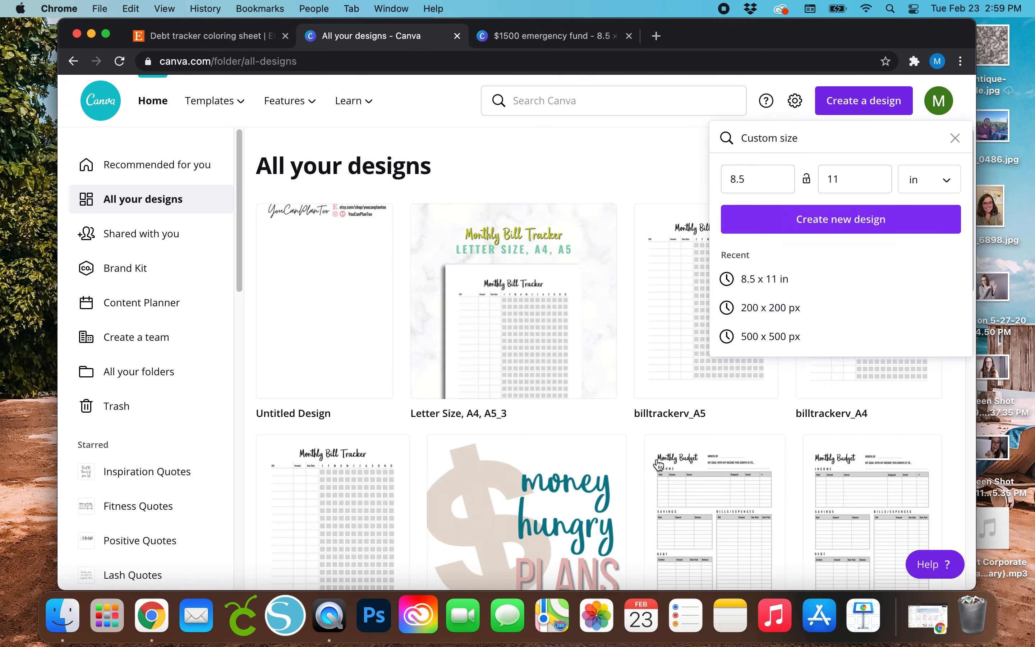
click(203, 37)
scroll(509, 436, down, 5)
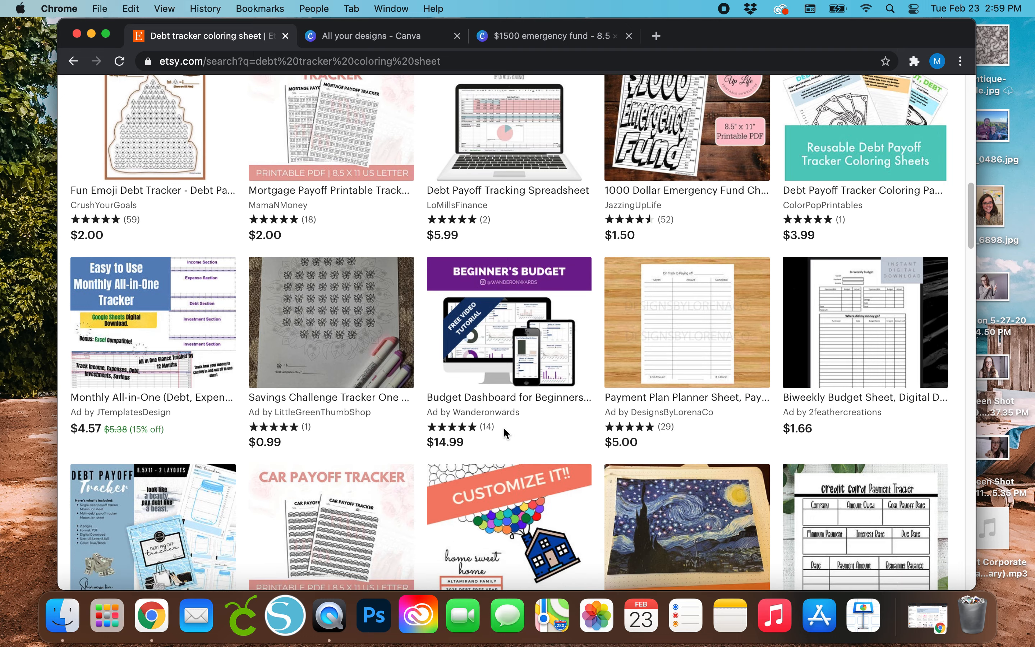
scroll(503, 427, up, 4)
scroll(506, 434, up, 1)
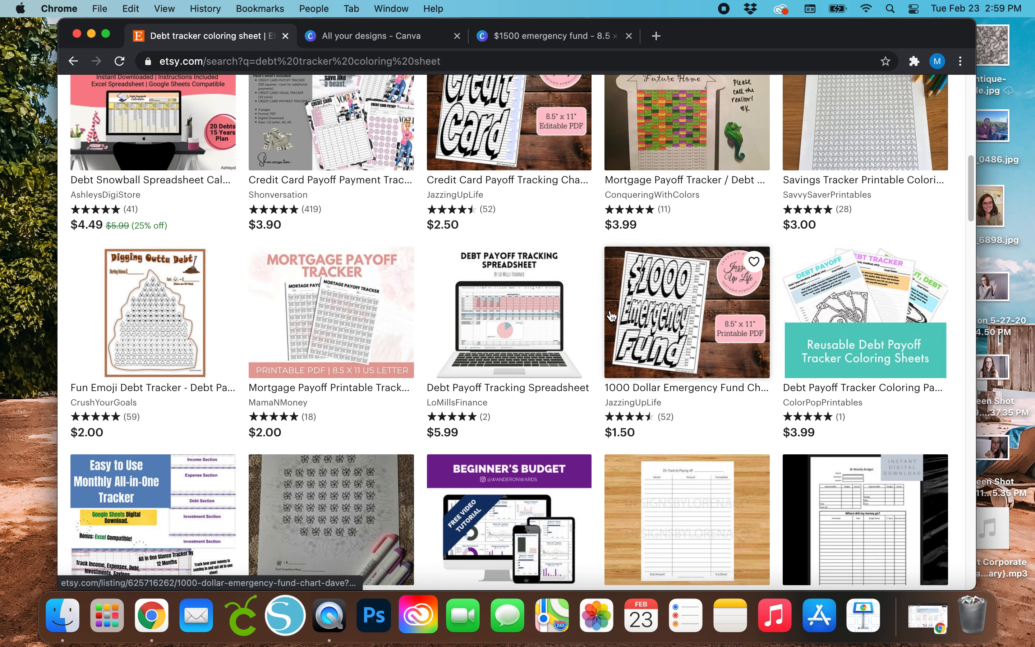
scroll(535, 385, up, 6)
scroll(548, 337, up, 6)
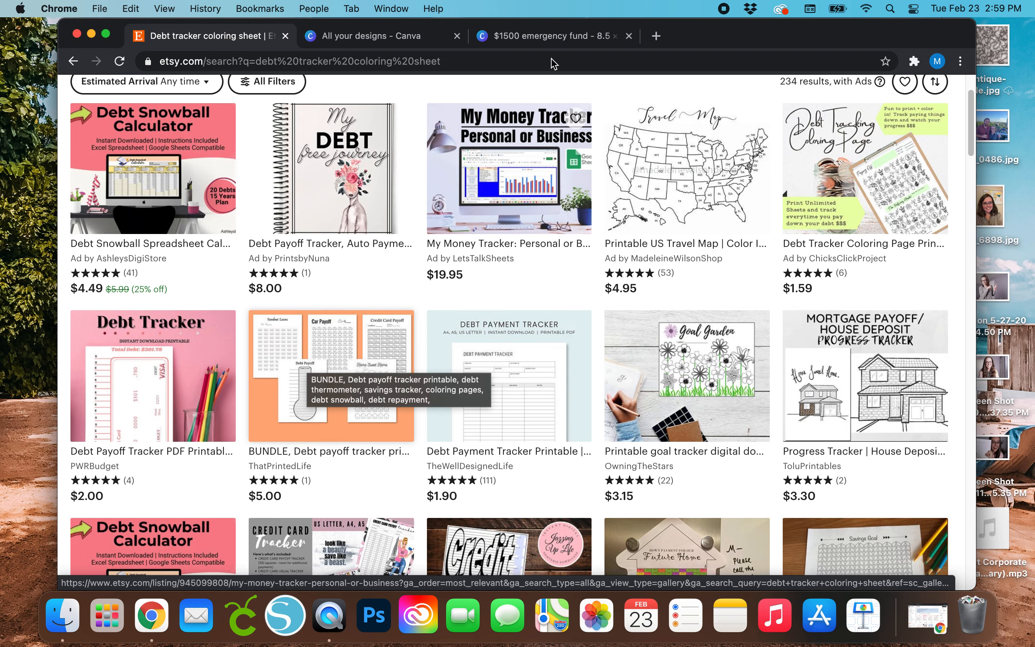
click(553, 36)
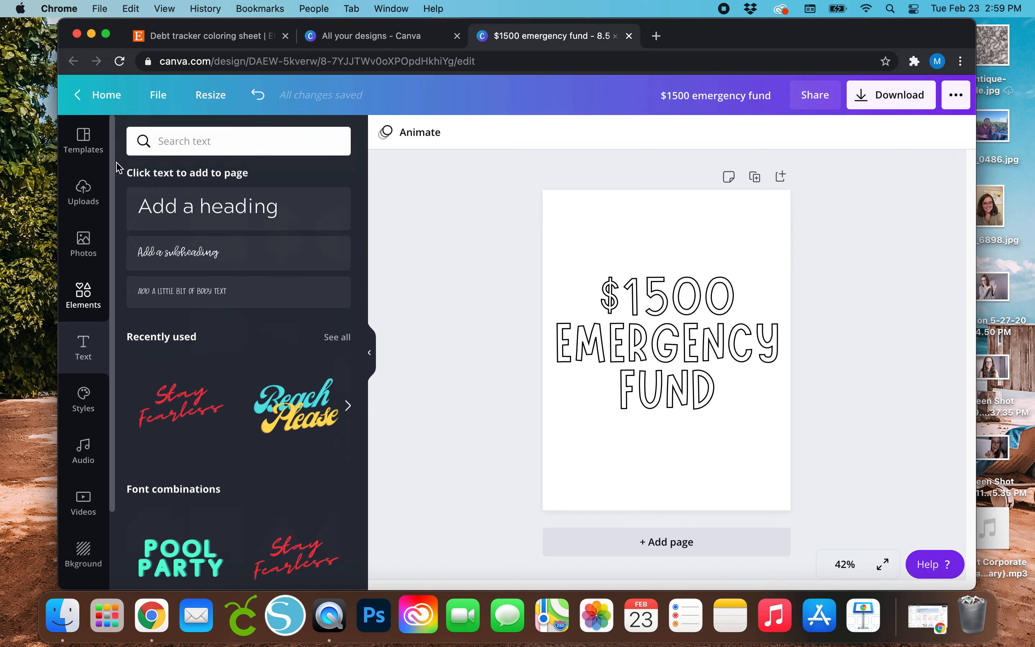
Return to adding elements in the Canva design and search them for "line".
click(83, 294)
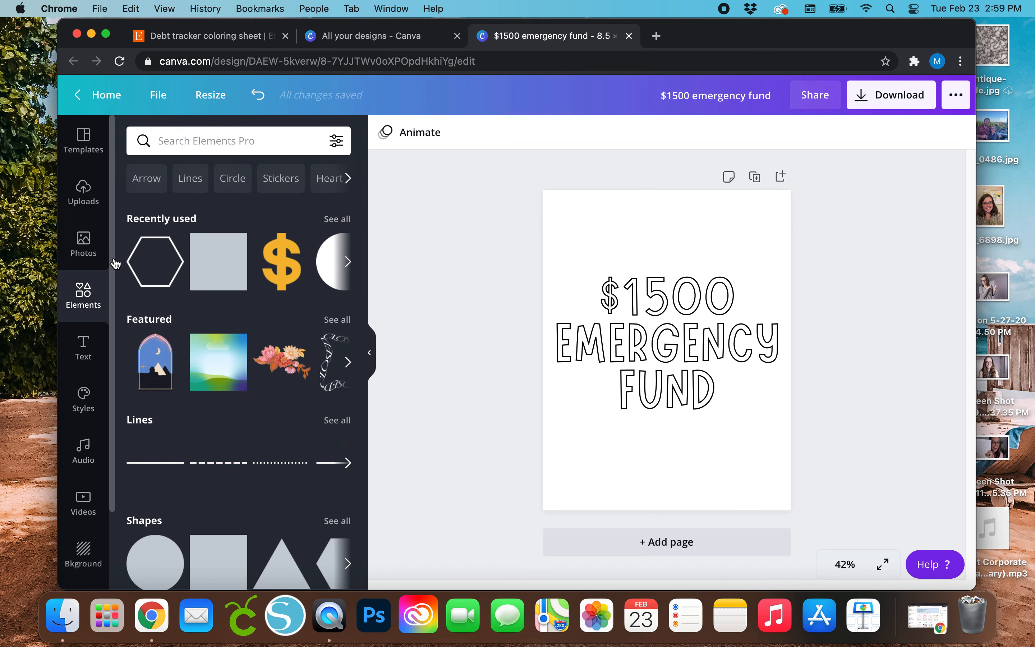
click(194, 141)
text(line)
key(Return)
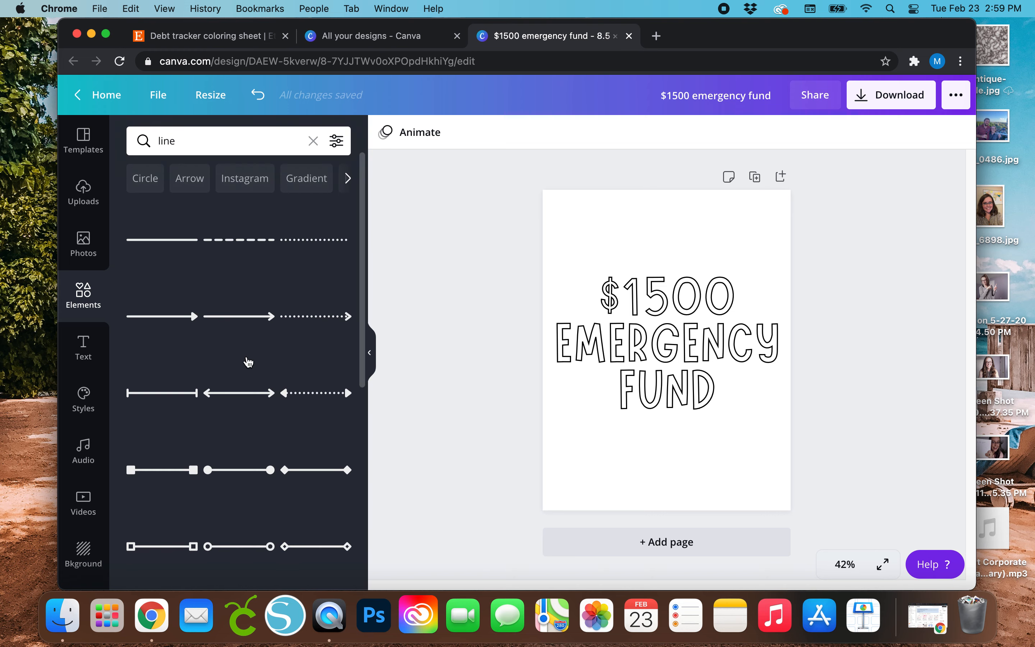
scroll(274, 409, down, 5)
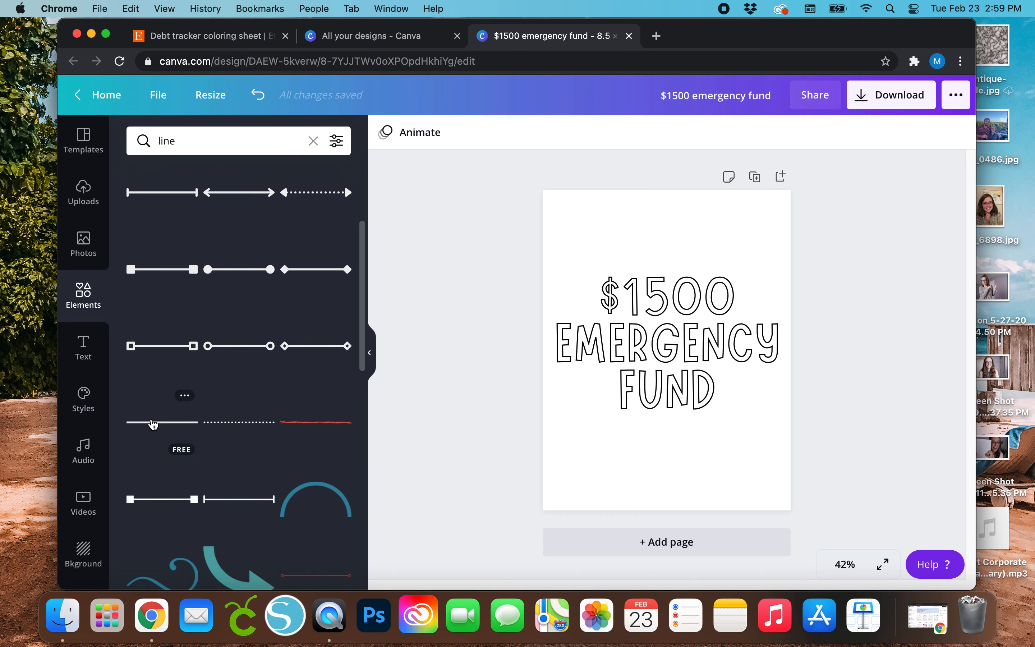
scroll(161, 420, up, 5)
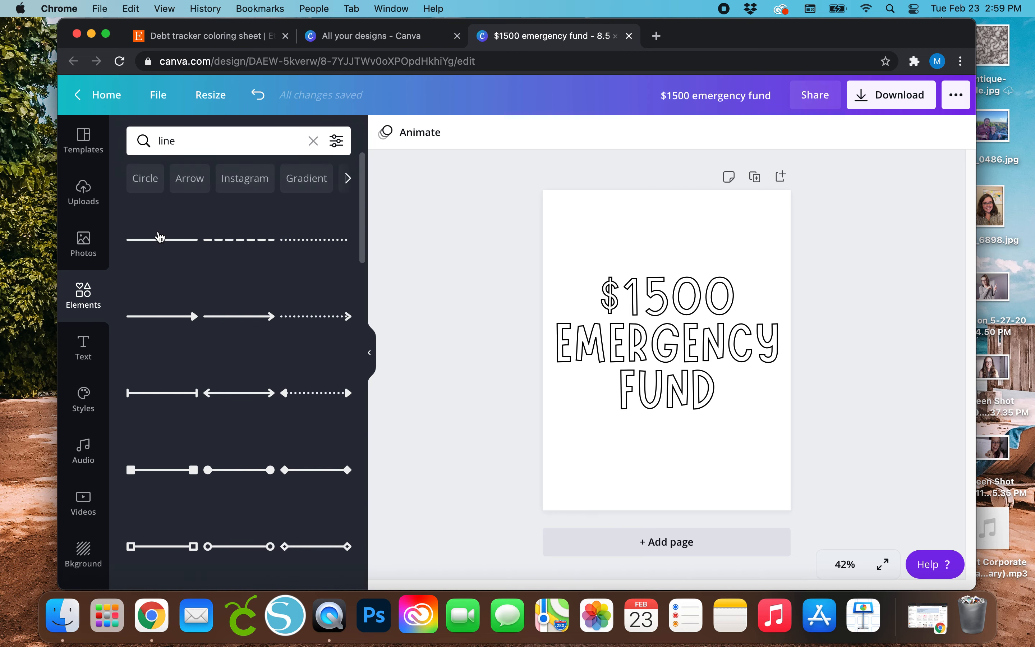
click(160, 247)
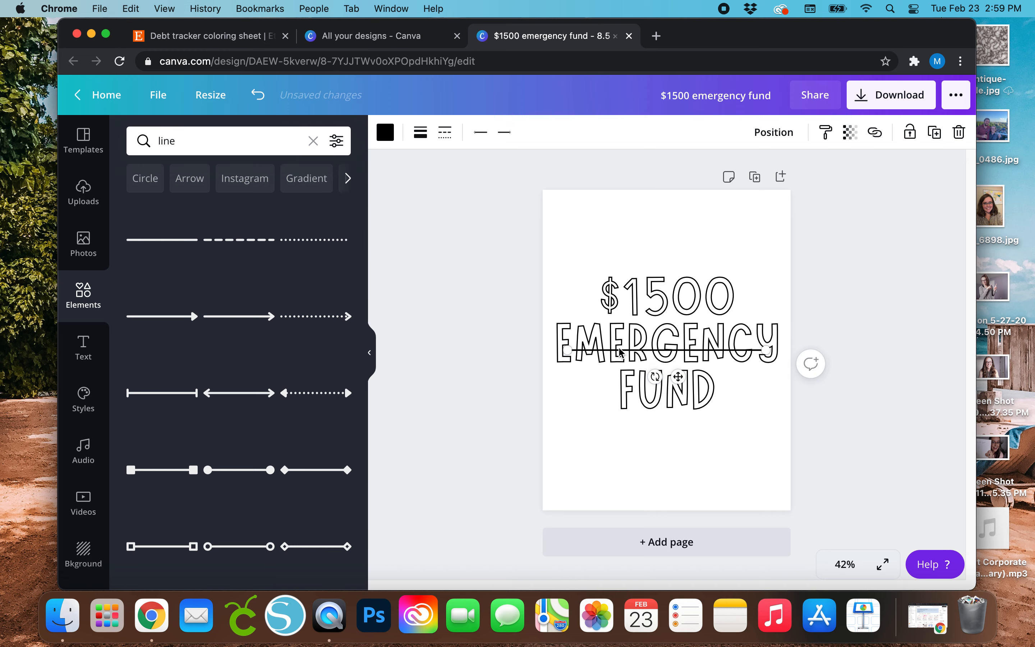
drag(677, 377, 676, 269)
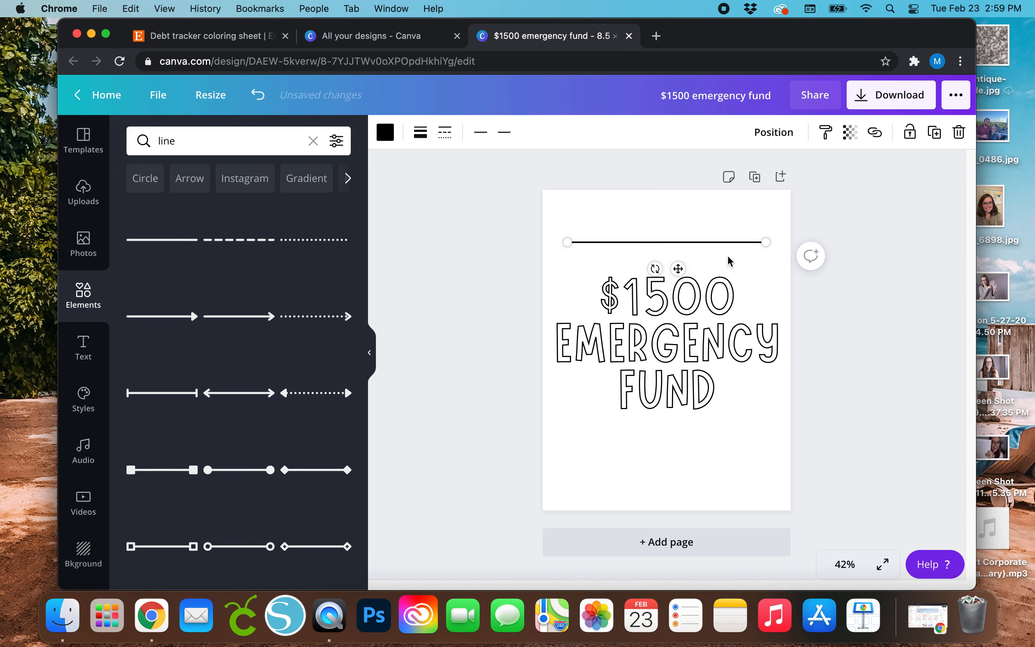
drag(765, 240, 680, 241)
drag(604, 243, 627, 231)
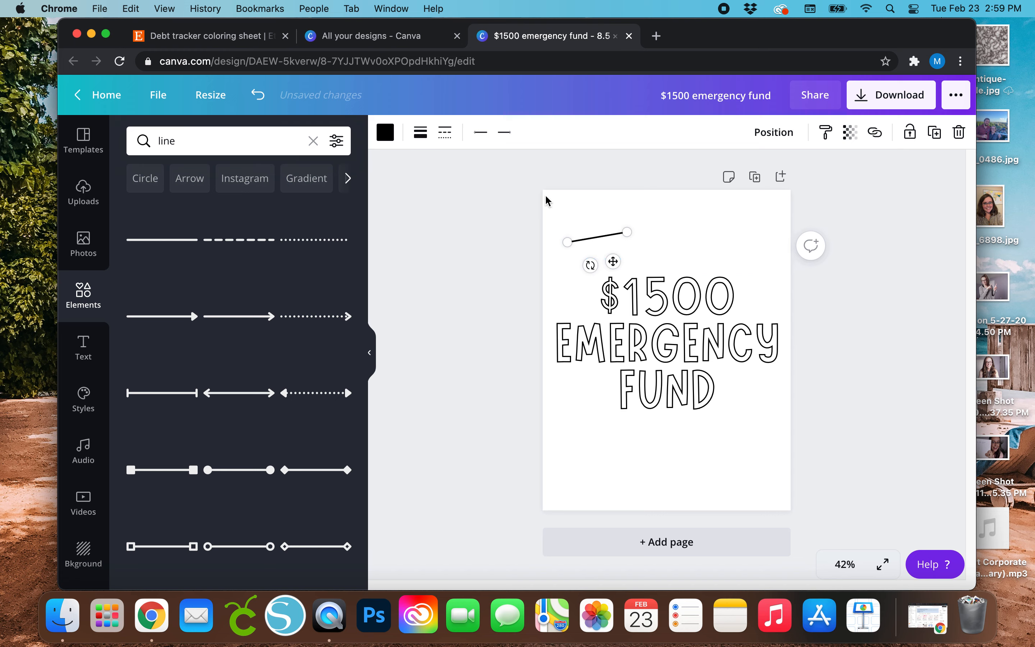
key(Delete)
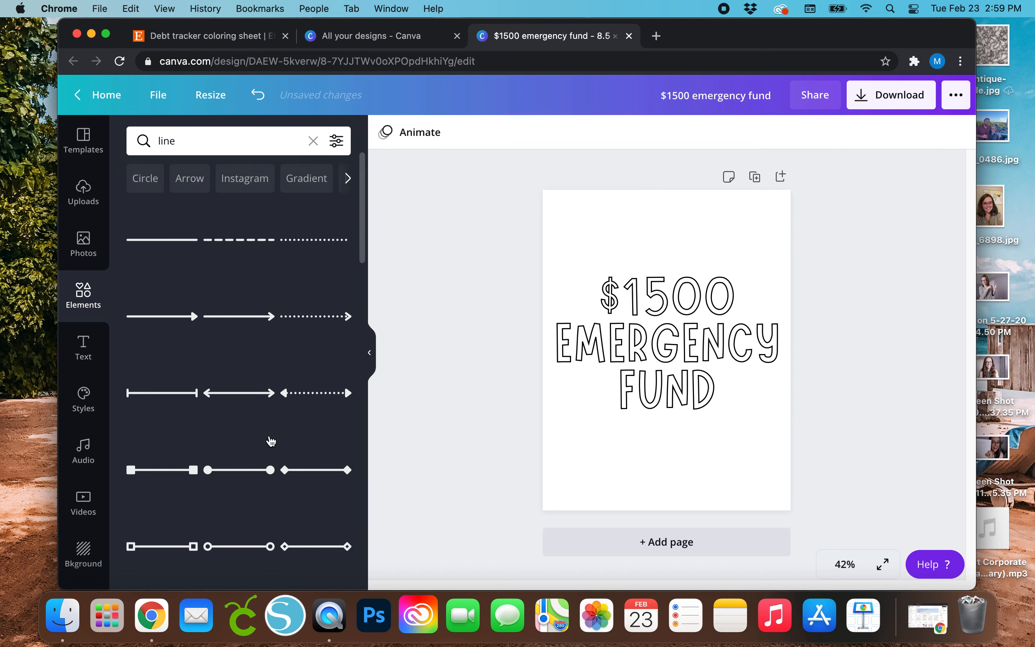
Add the plain solid line graphic from the free results and place it below "FUND".
scroll(270, 430, down, 1)
scroll(271, 430, down, 2)
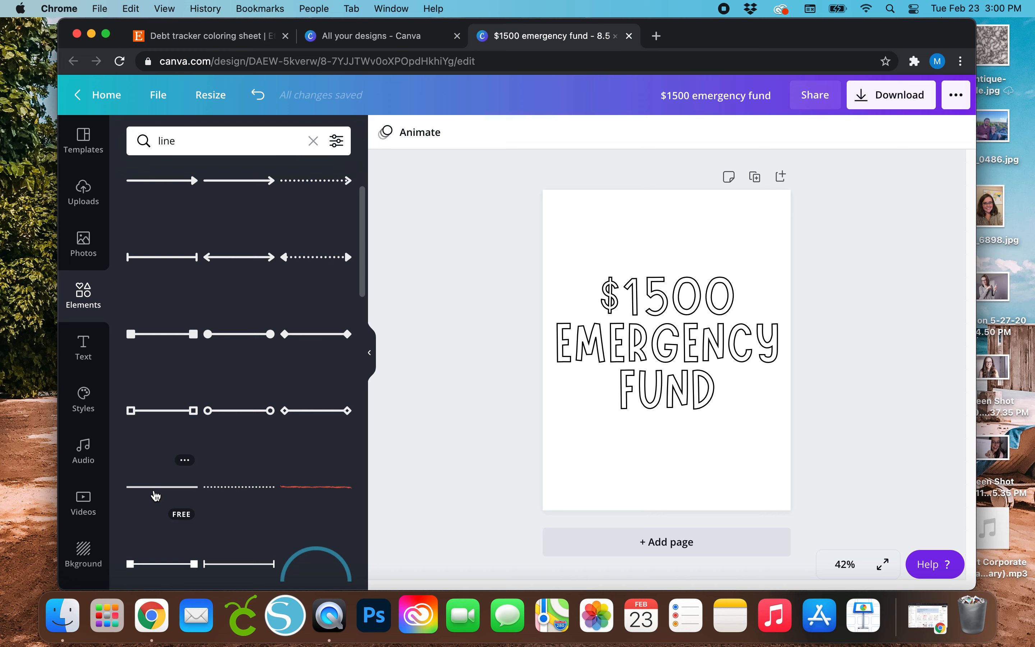
click(165, 490)
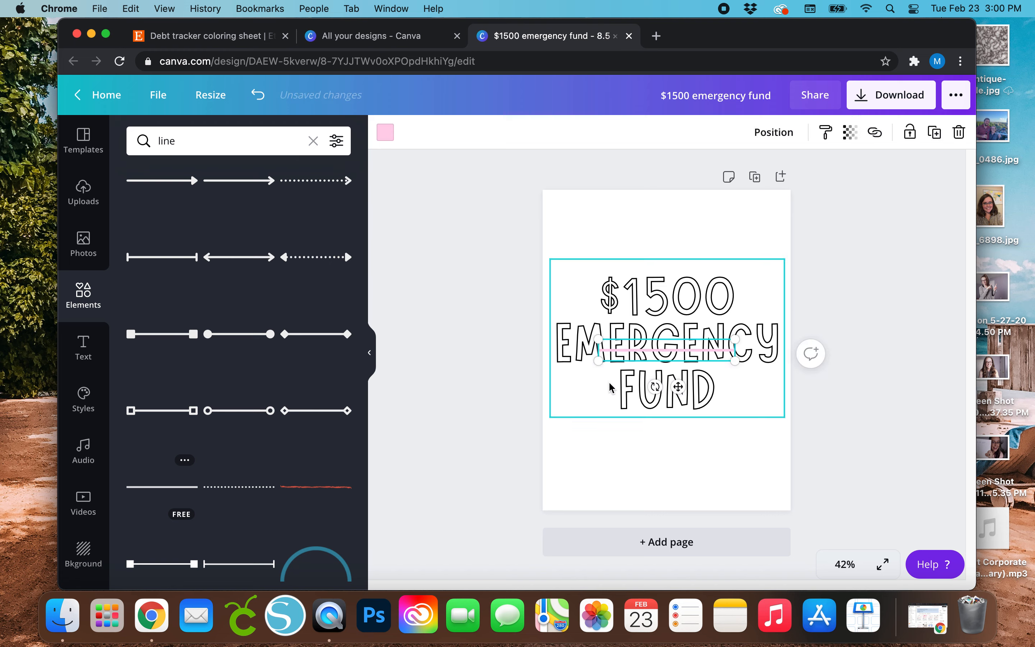
drag(694, 383, 675, 502)
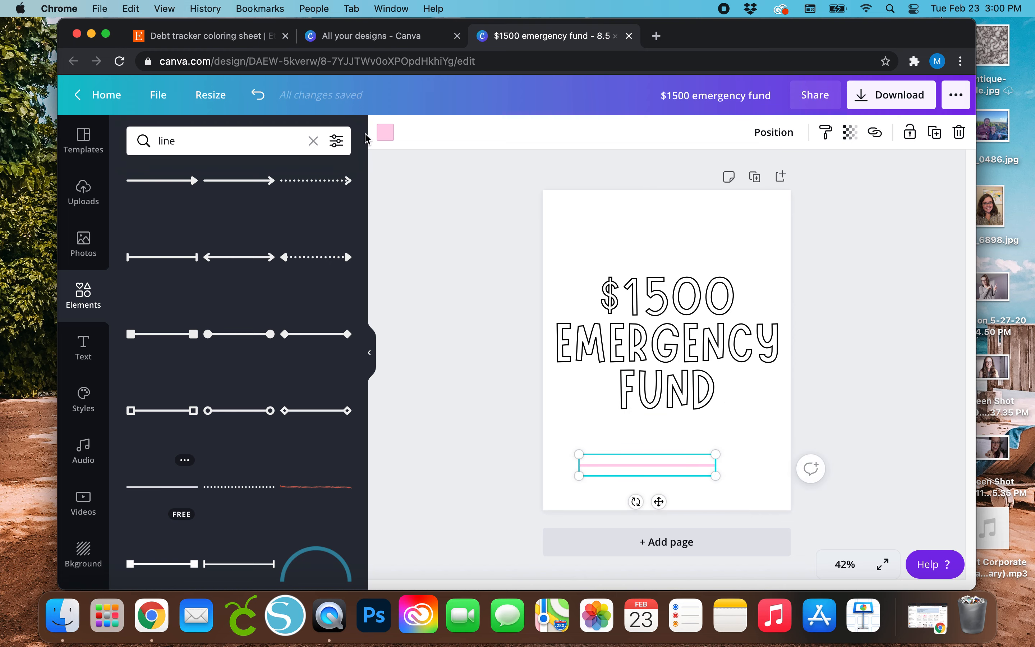
Recolor the line graphic black and scale it down to a short, thin line.
click(385, 133)
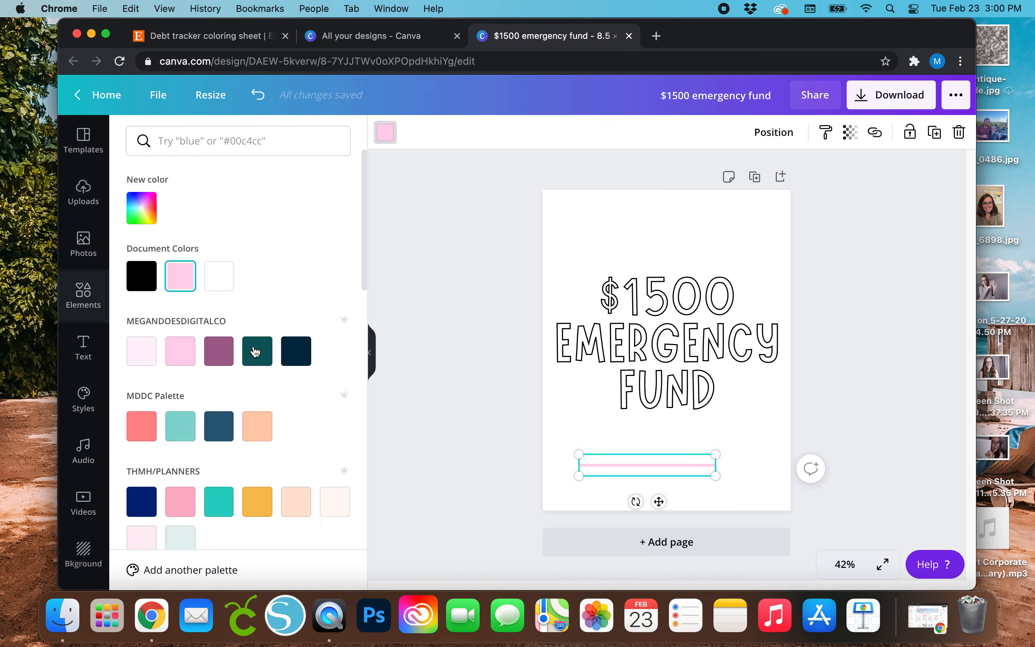
click(143, 285)
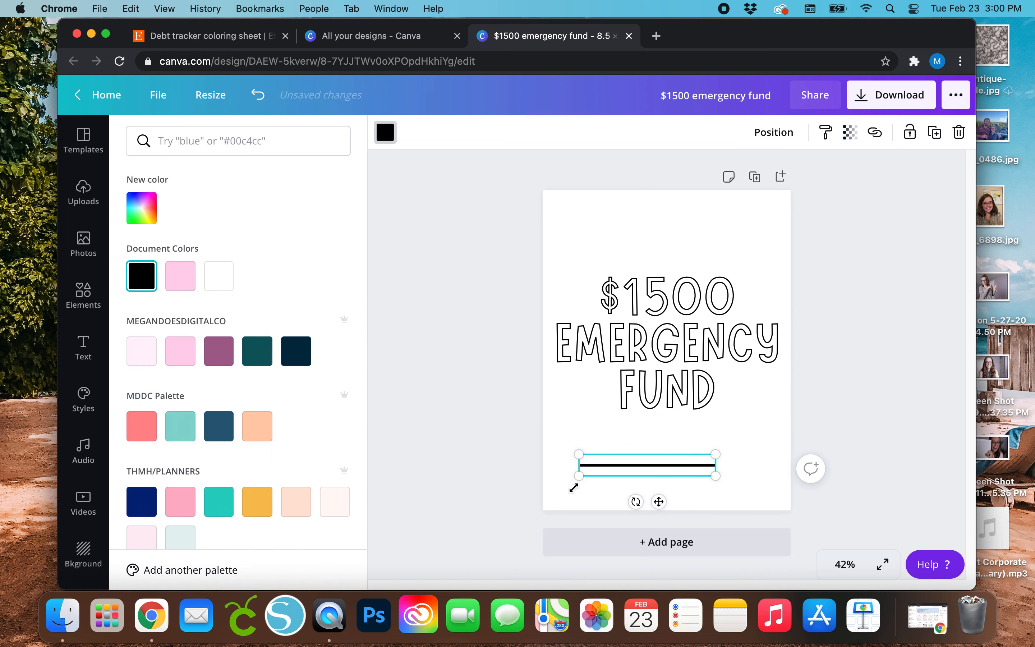
drag(718, 483, 576, 433)
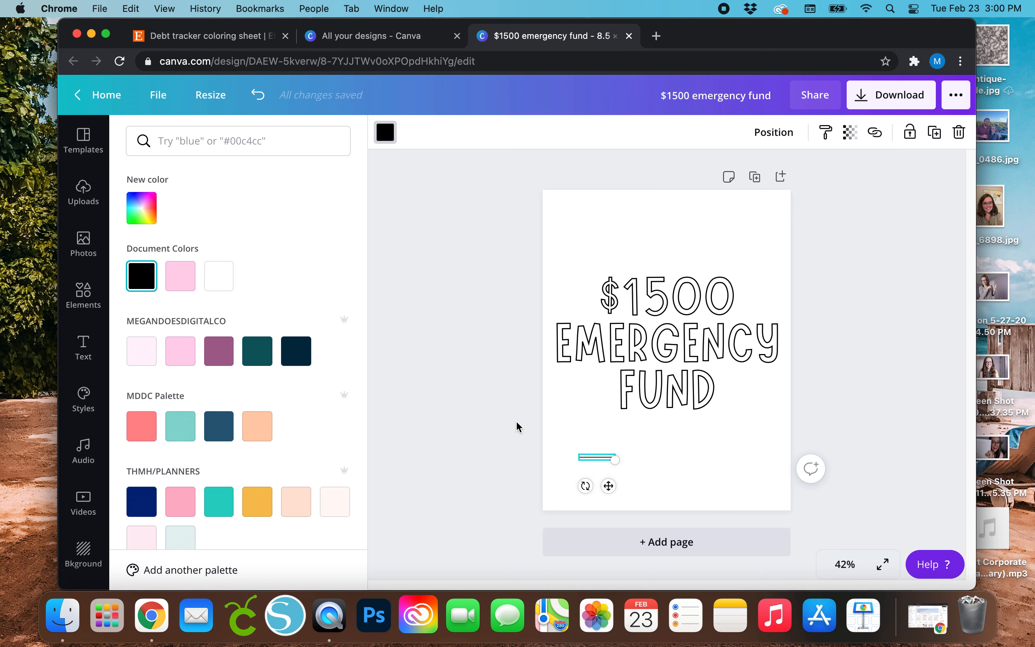
scroll(516, 420, up, 5)
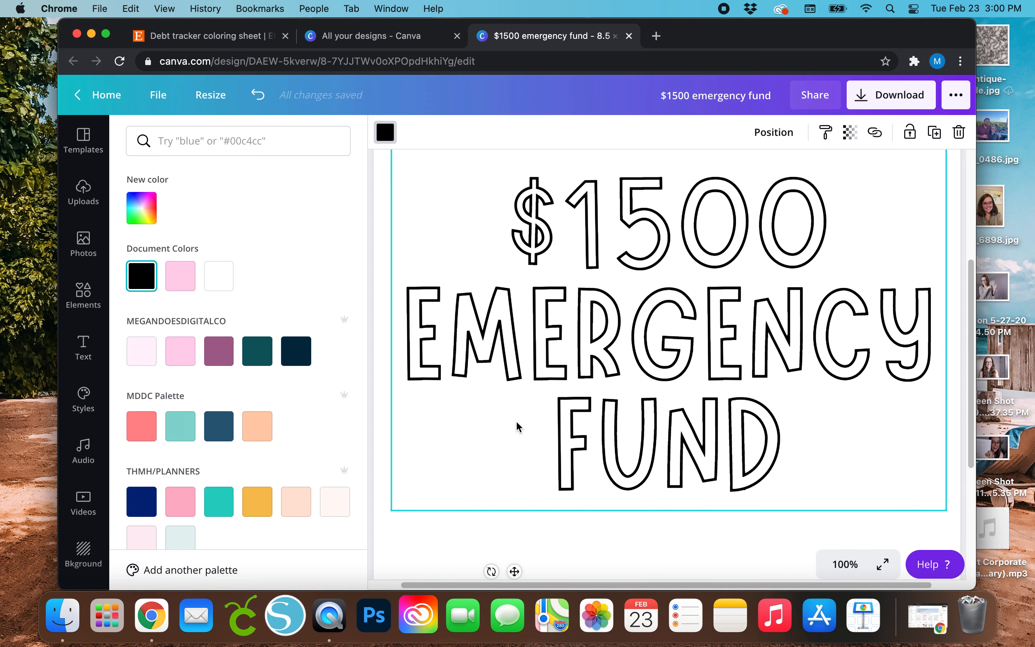
scroll(516, 420, down, 5)
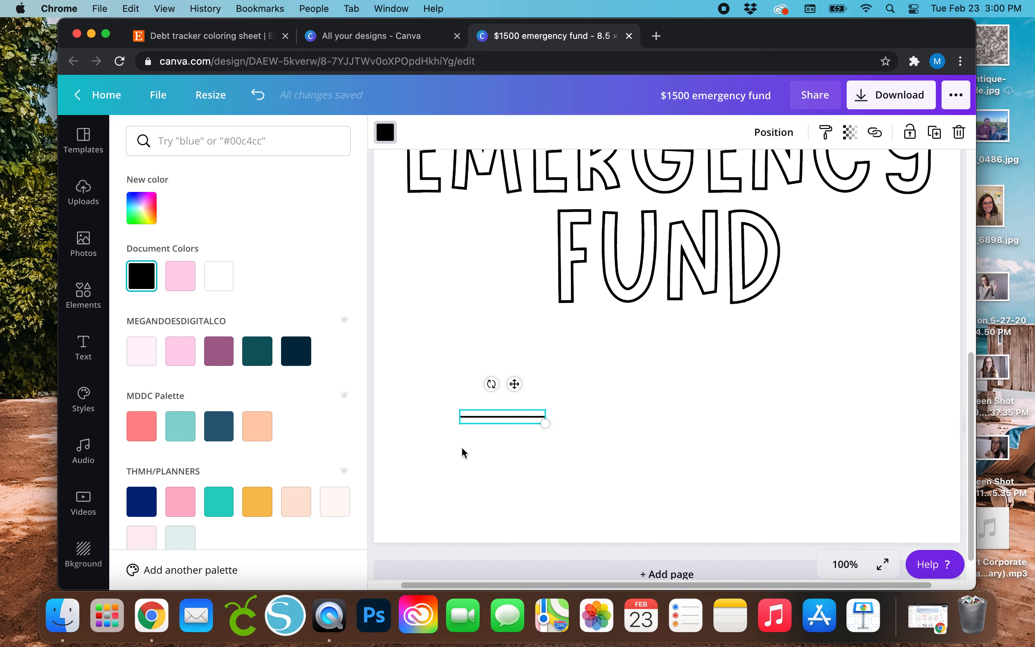
scroll(454, 475, left, 1)
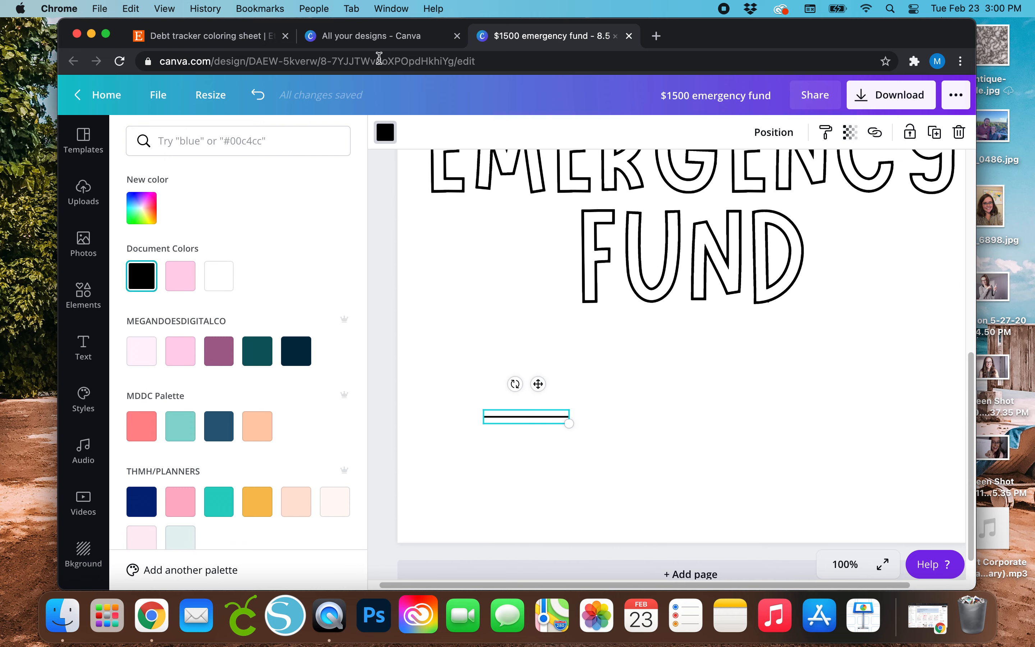
Using Etsy's emergency fund chart as a reference, stretch the thin line below "FUND" across nearly the full page width with even side margins.
click(223, 37)
scroll(580, 461, down, 3)
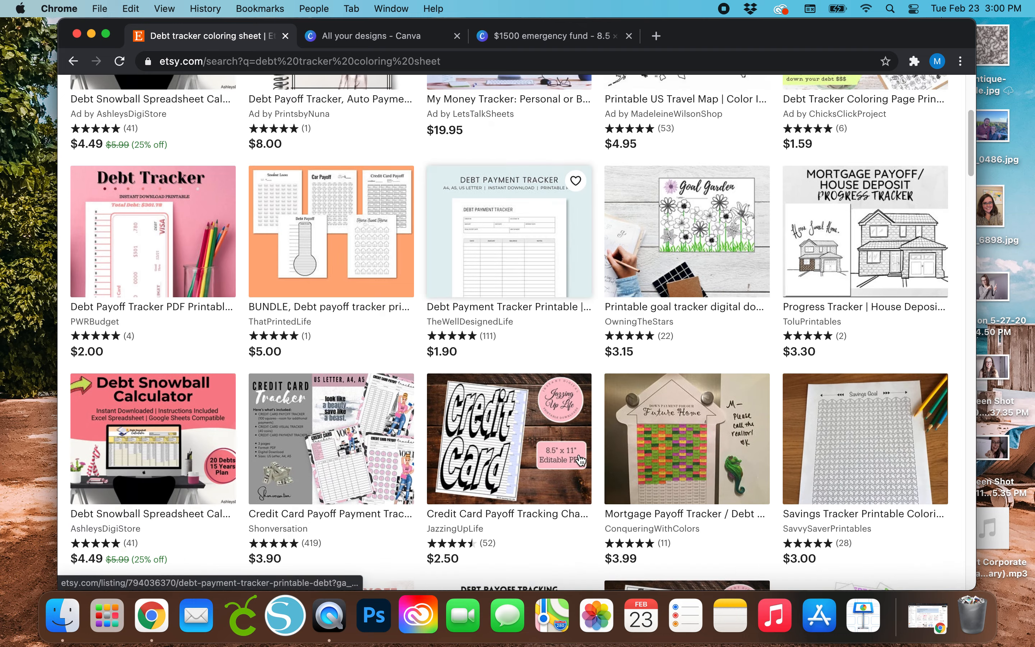
scroll(580, 460, down, 5)
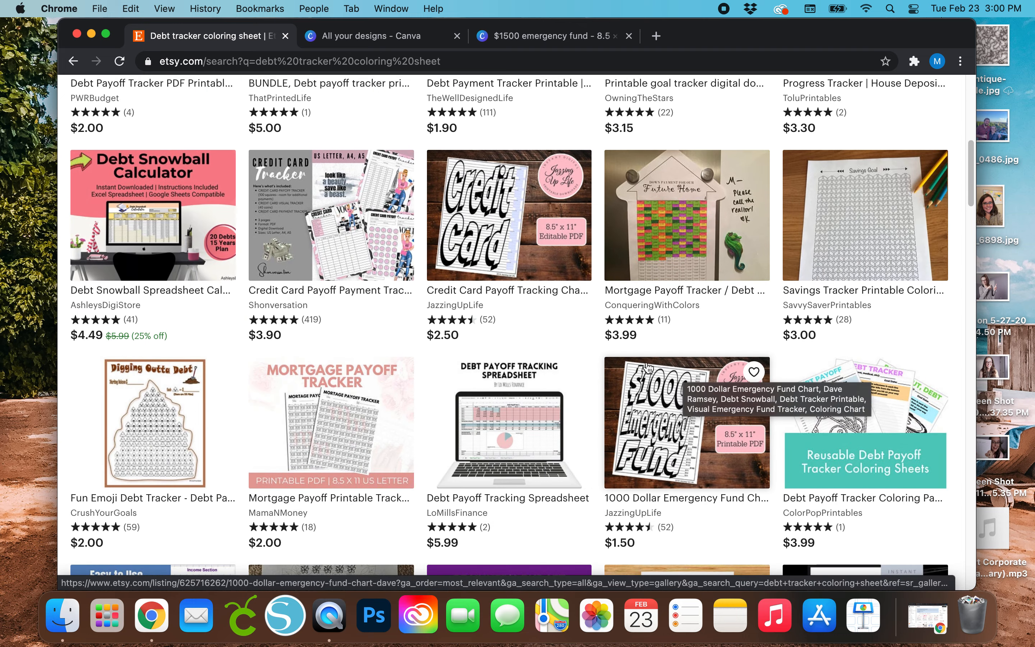
click(535, 43)
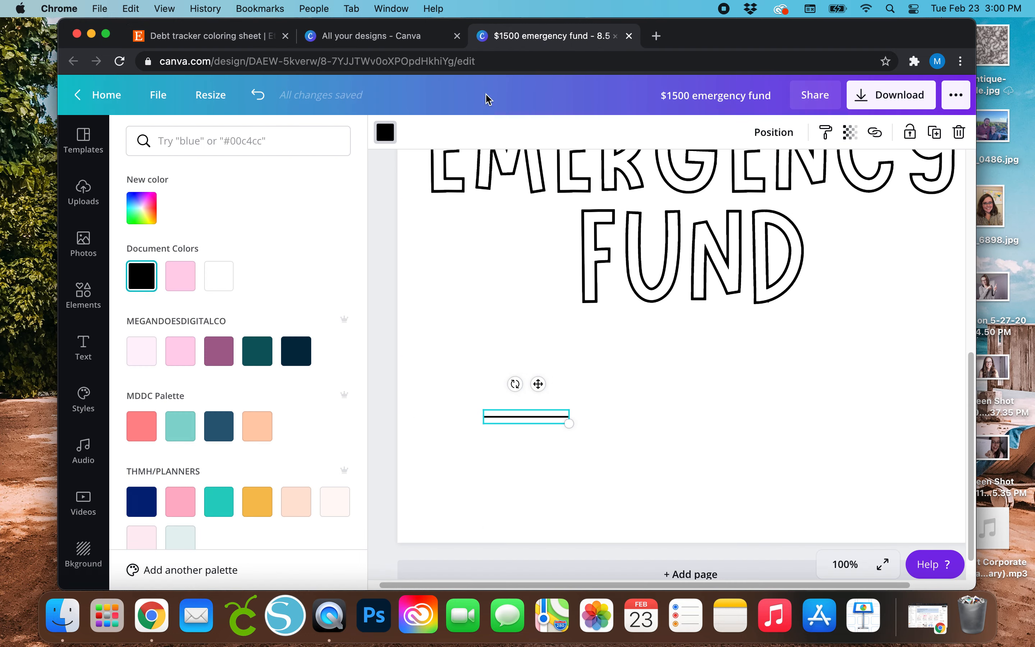
drag(484, 416, 400, 407)
drag(568, 423, 907, 405)
scroll(923, 407, right, 3)
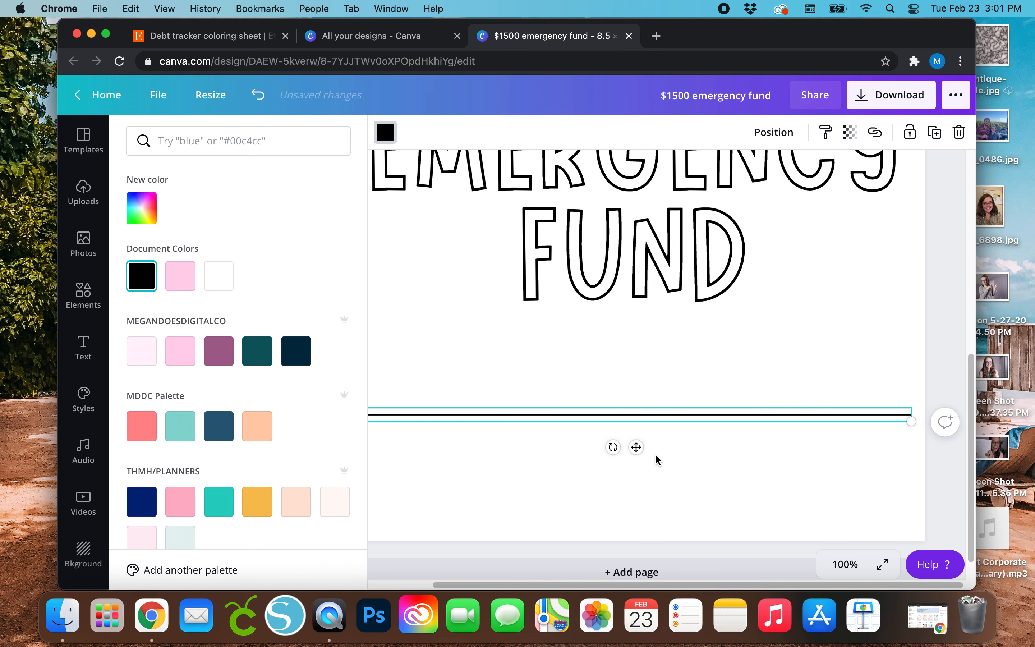
scroll(656, 454, up, 1)
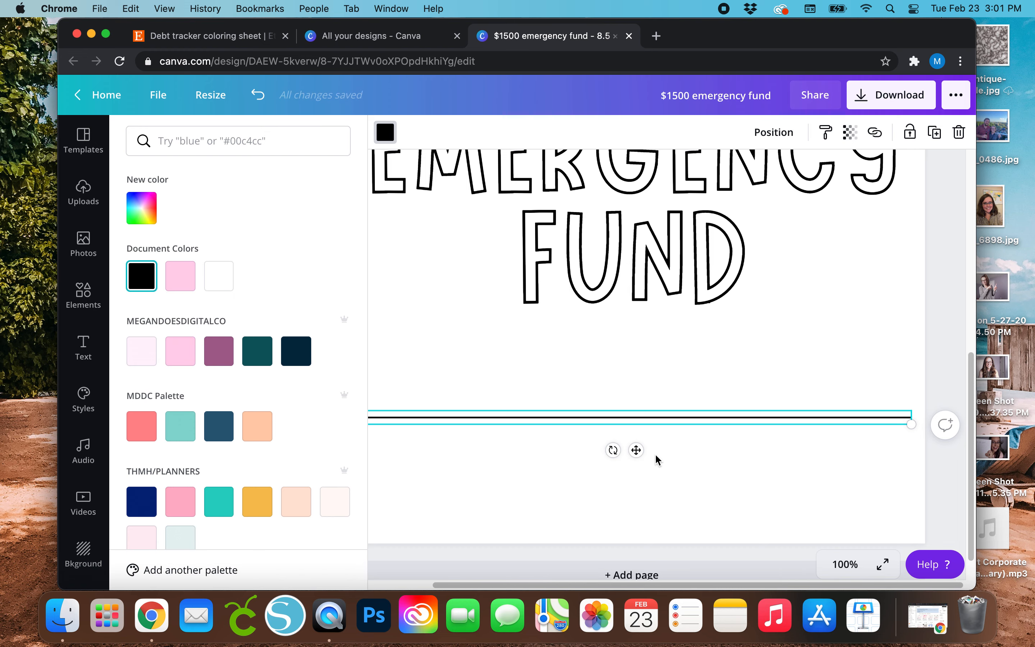
scroll(655, 453, left, 3)
mouse_move(409, 416)
mouse_down()
mouse_move(445, 419)
mouse_move(425, 419)
mouse_up()
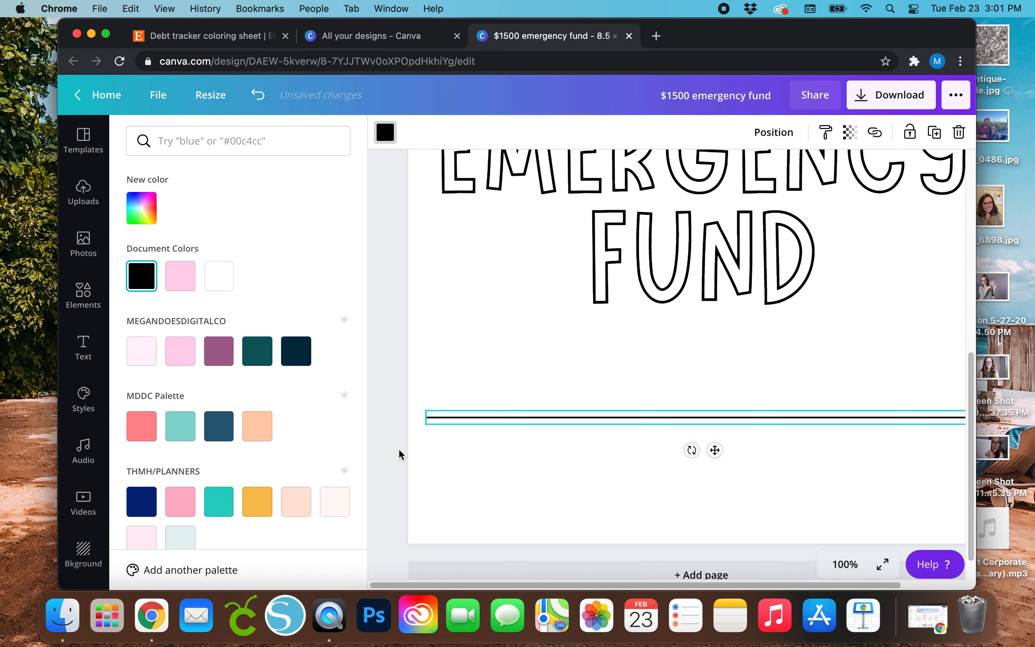
Duplicate the full-width line and place the copy a short distance below the original, aligned with its ends.
key(super+minus)
key(super+minus)
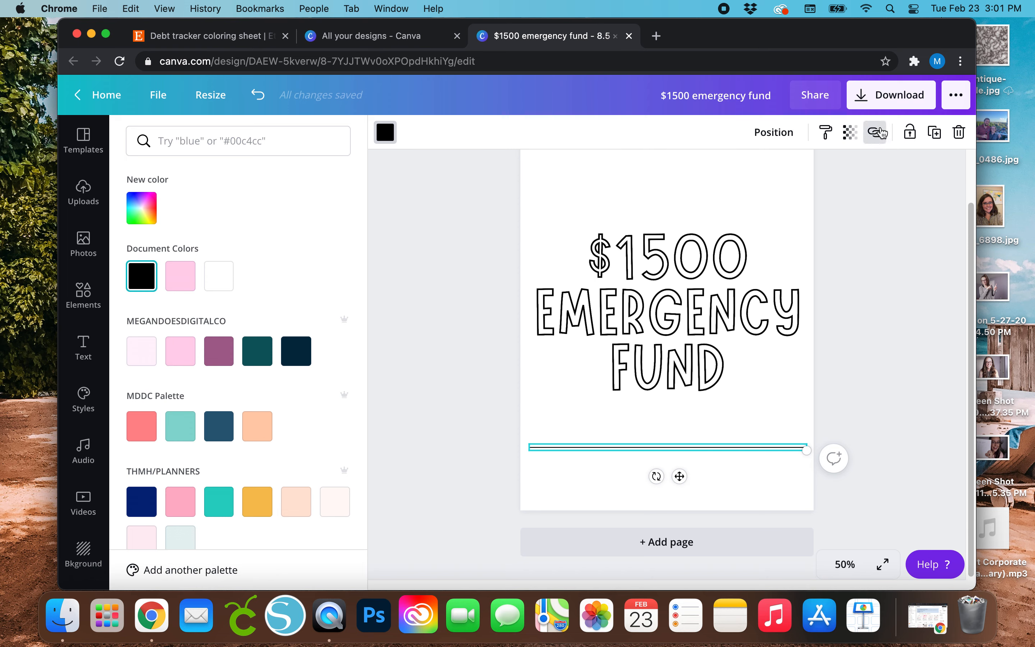
click(935, 132)
drag(686, 485, 682, 498)
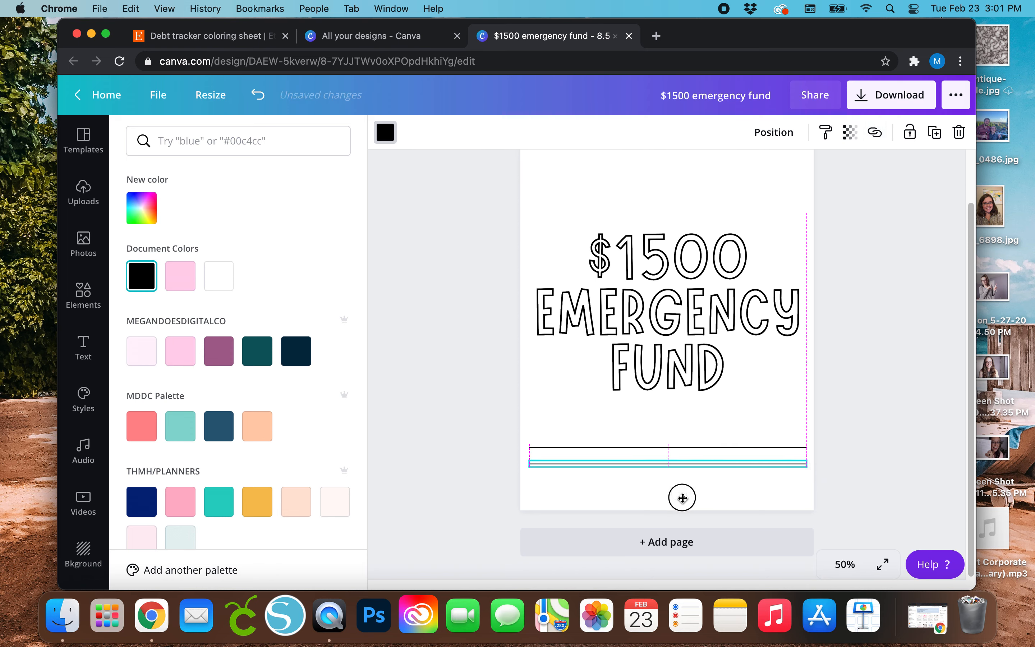
drag(682, 497, 682, 493)
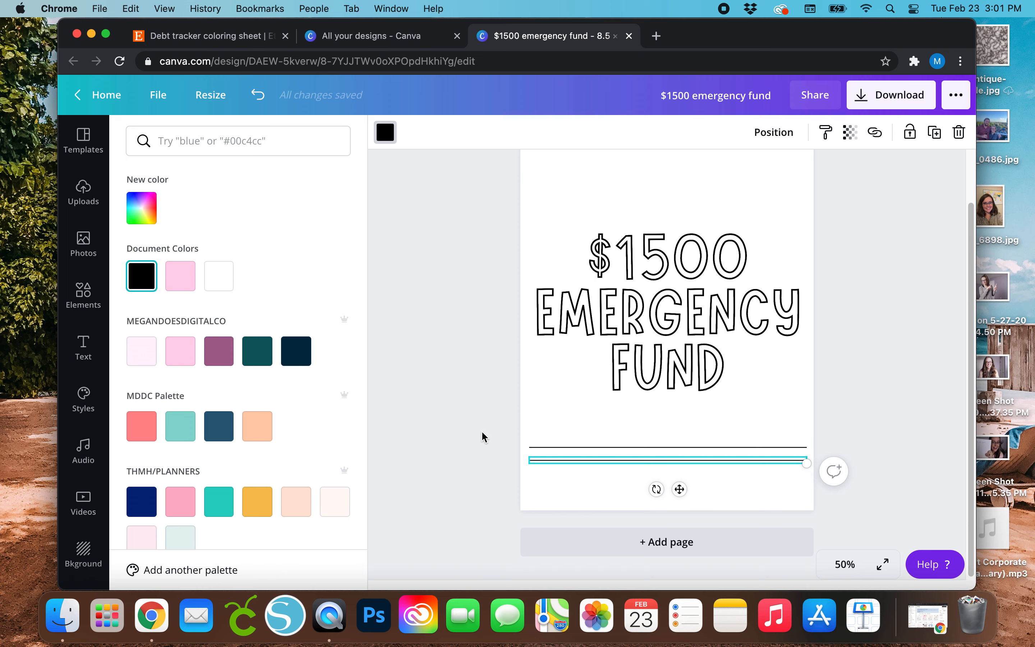
click(560, 475)
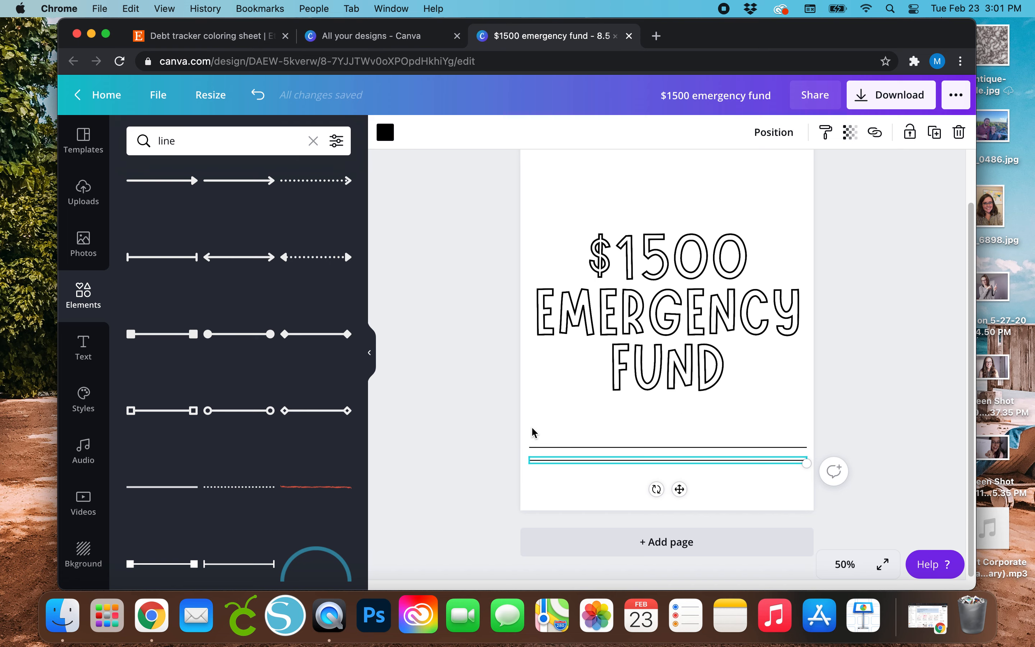
Select both lines, duplicate the pair, and place the copies below them with matching spacing to make four ruled lines.
drag(545, 423, 587, 494)
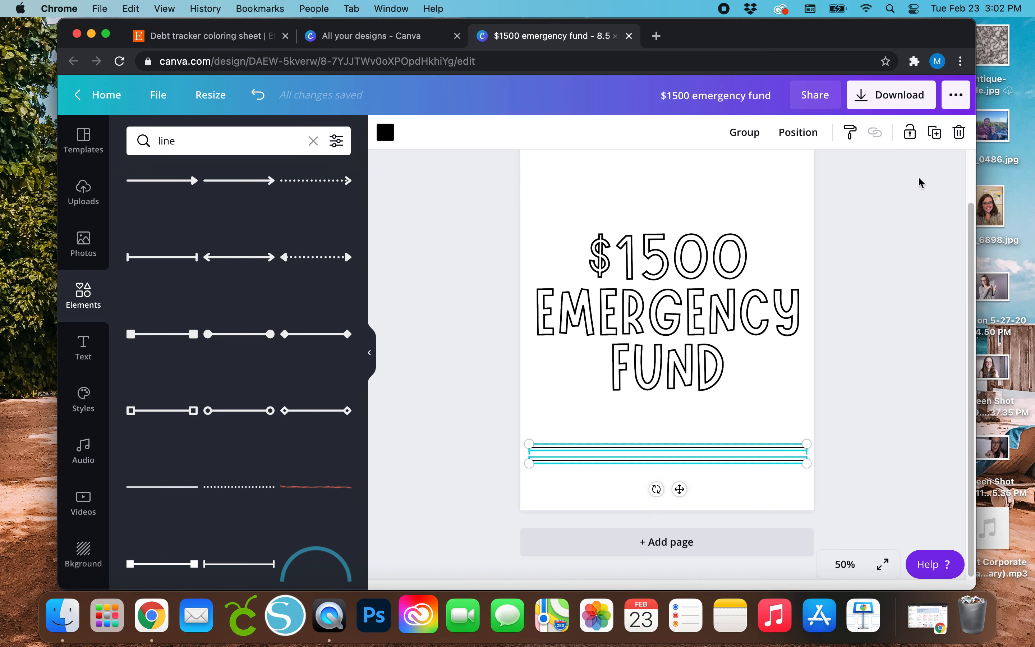
click(934, 132)
drag(687, 497, 680, 517)
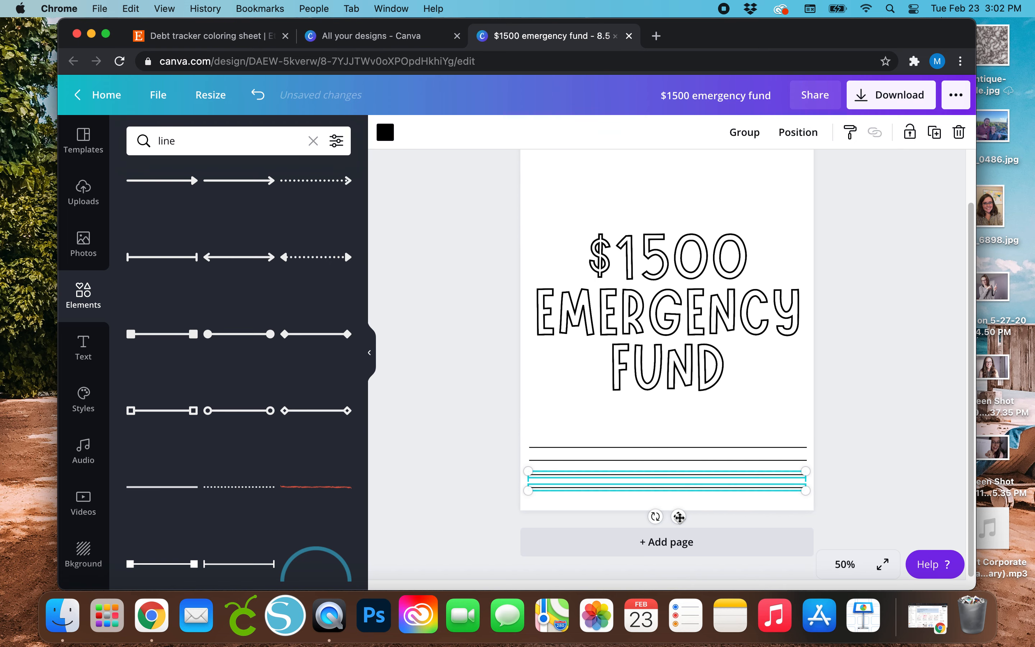
click(475, 479)
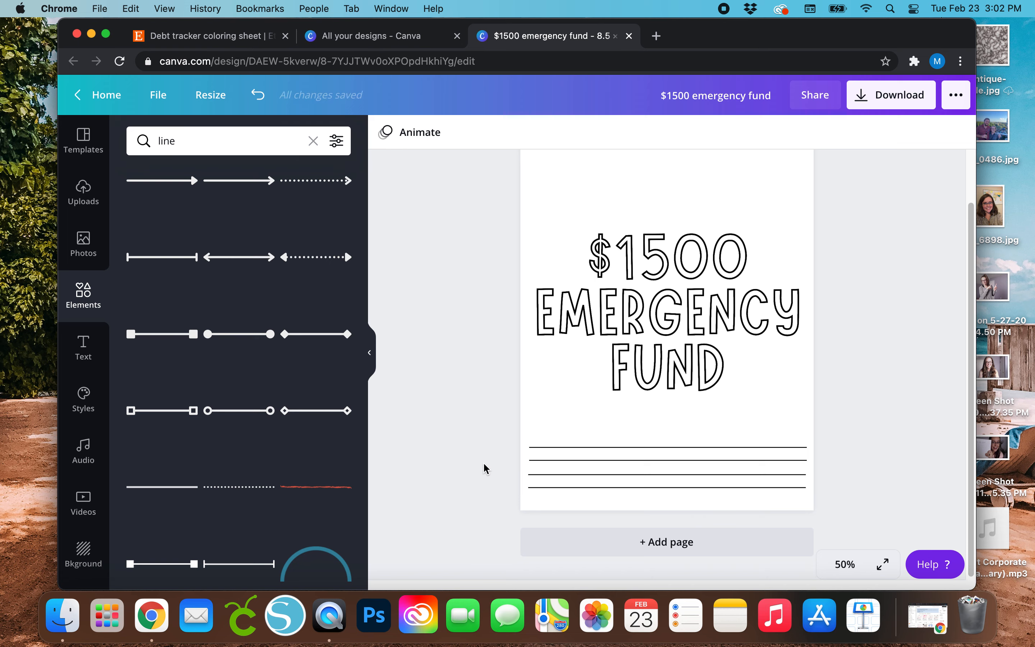
Select the four ruled lines, duplicate the set twice, and stack the copies directly above to make twelve lines up through "FUND".
drag(535, 412, 593, 501)
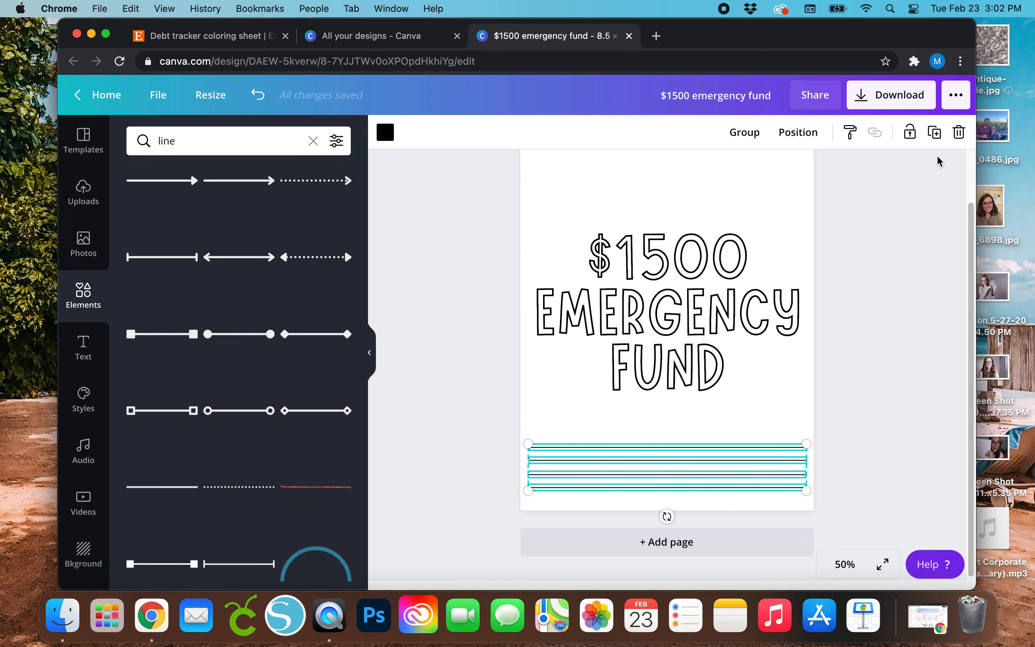
drag(687, 445, 687, 389)
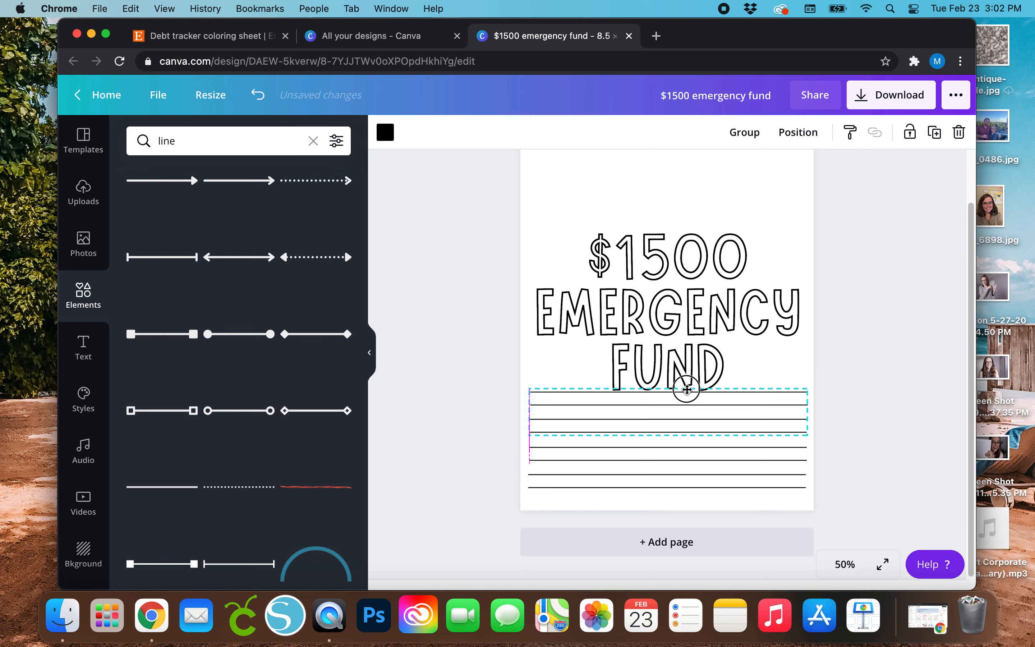
drag(686, 389, 687, 392)
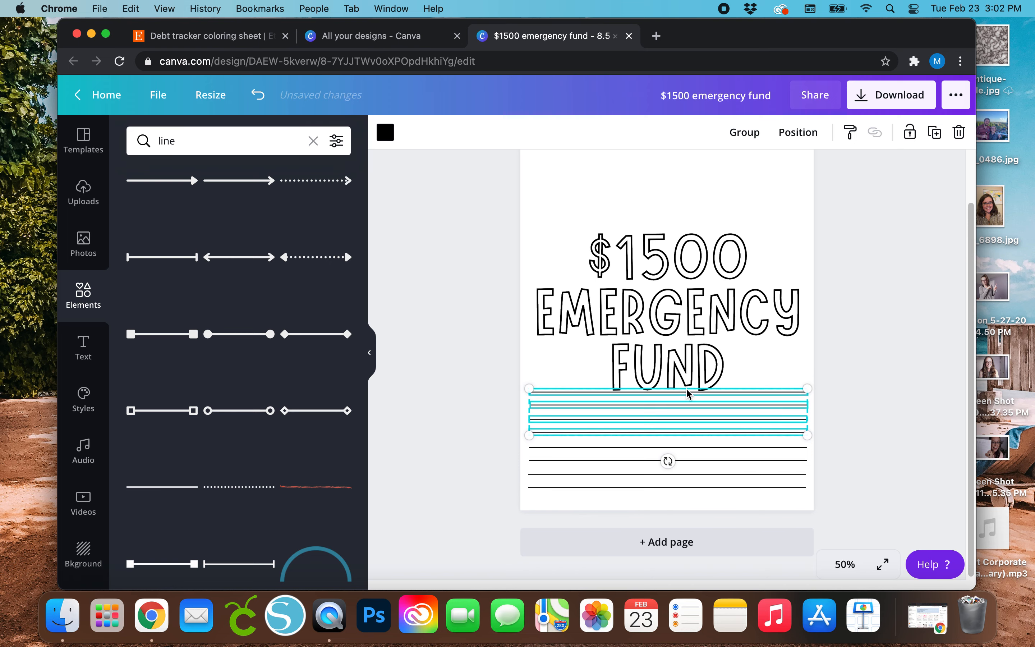
click(934, 132)
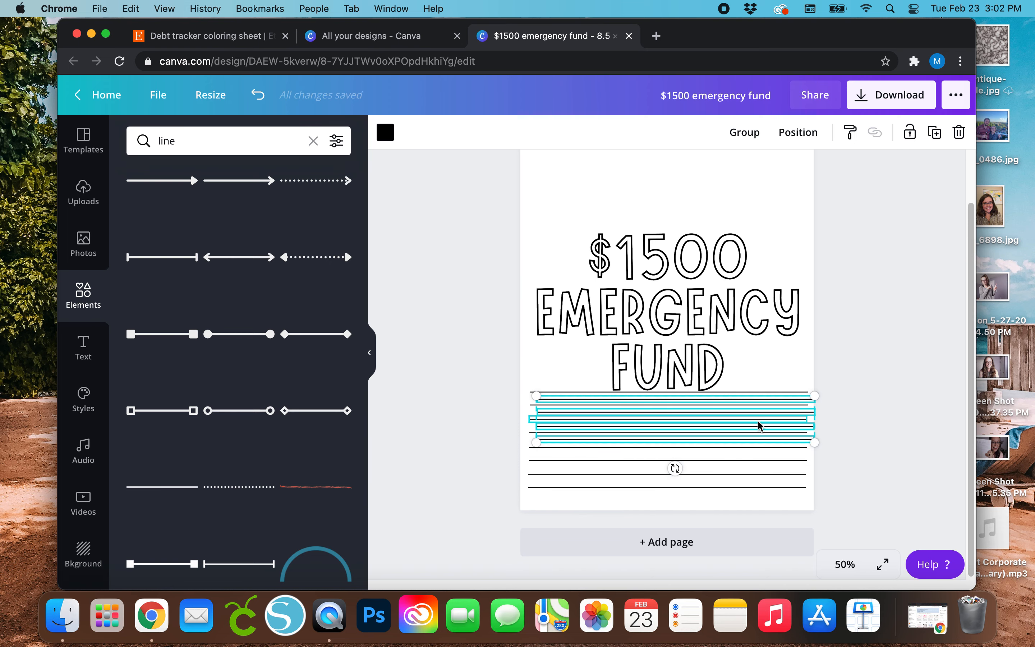
drag(759, 427, 752, 360)
scroll(488, 460, up, 1)
drag(550, 523, 536, 482)
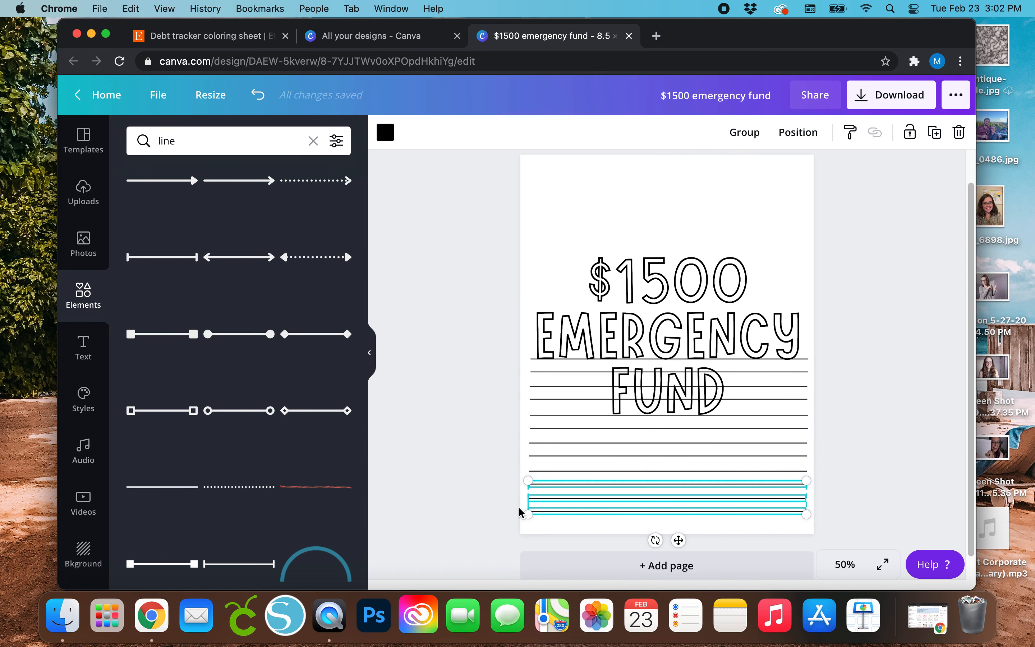
click(465, 465)
drag(552, 521, 558, 362)
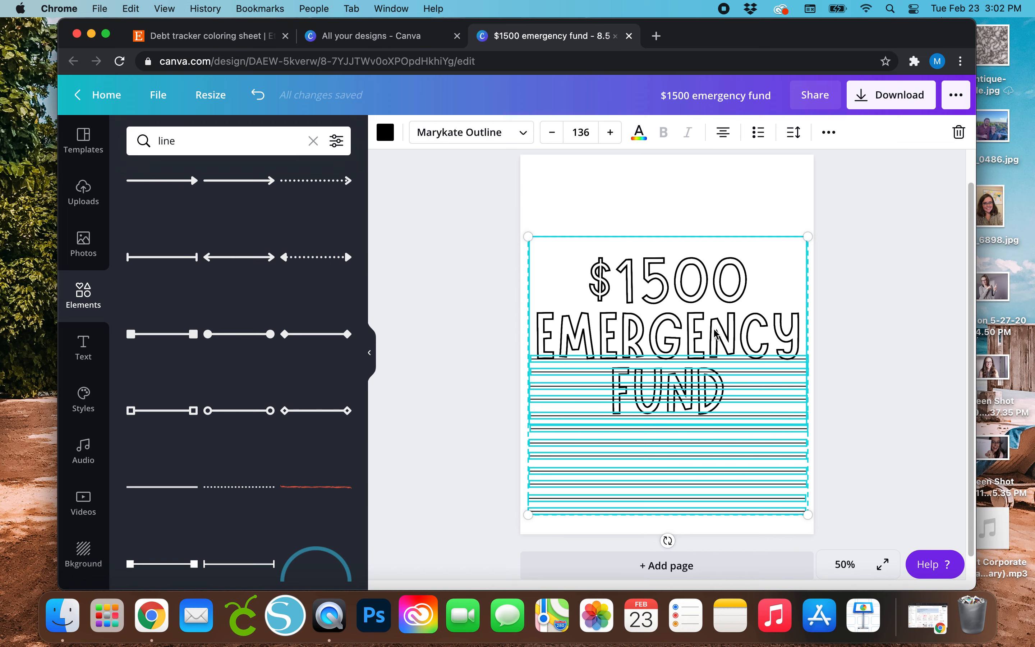
scroll(616, 379, up, 2)
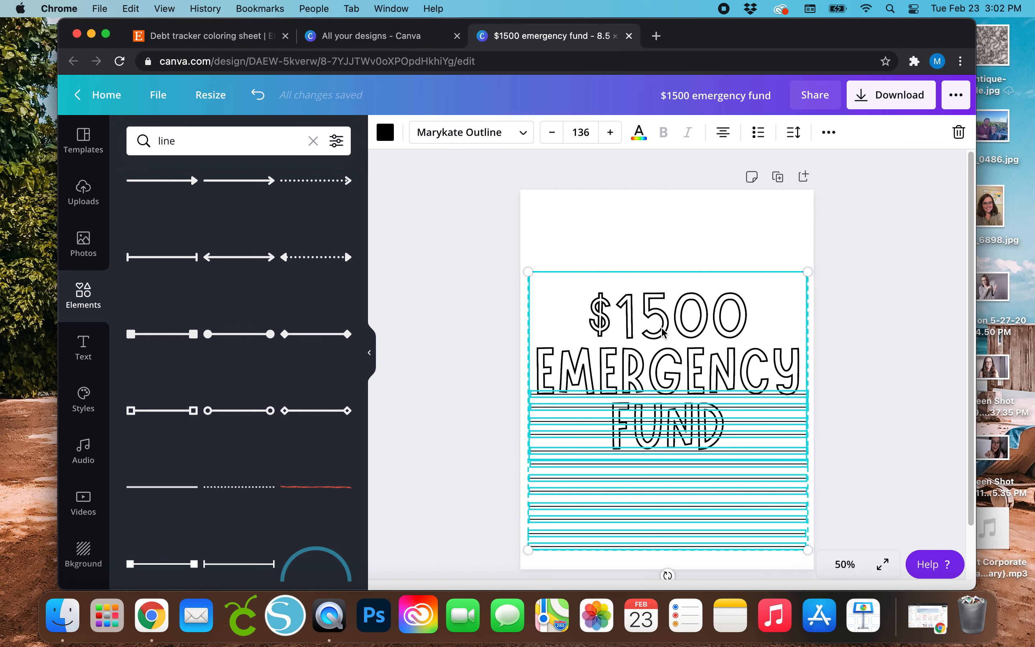
click(828, 132)
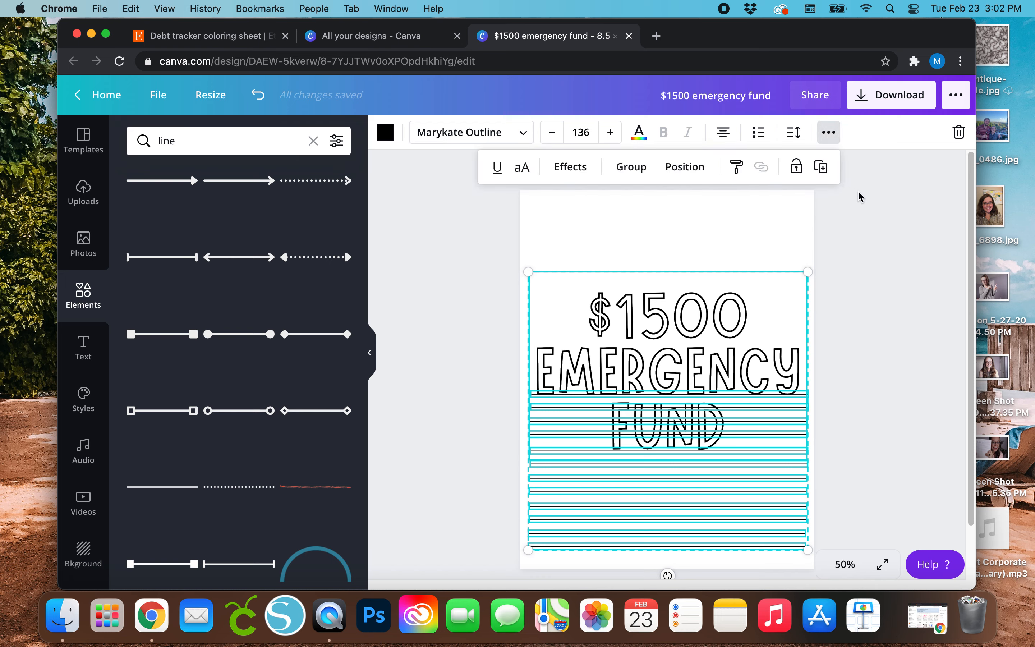
click(821, 167)
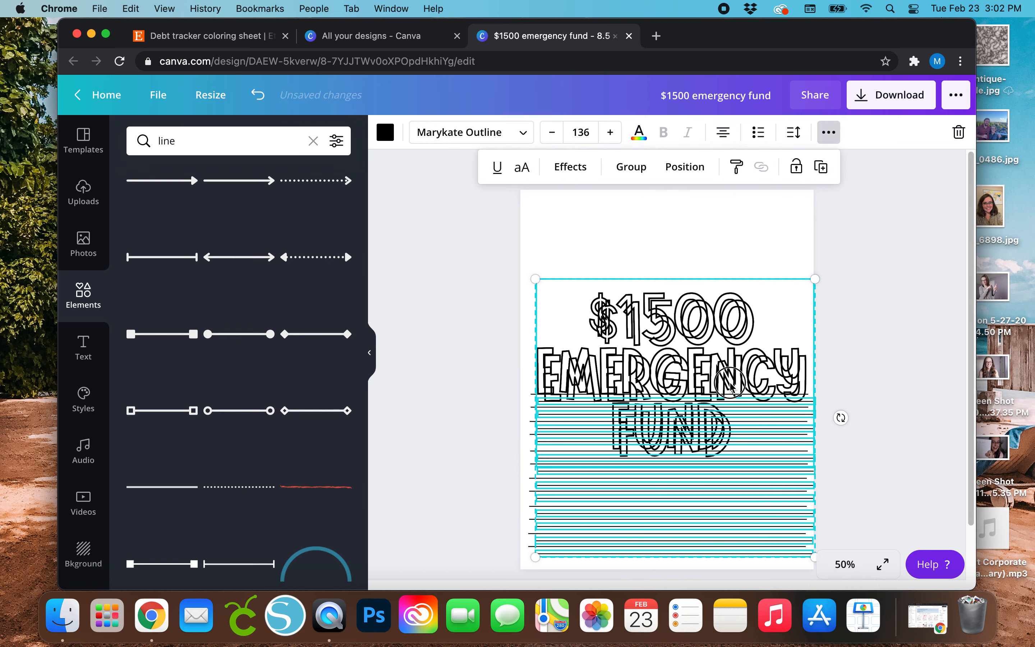
drag(730, 385, 673, 337)
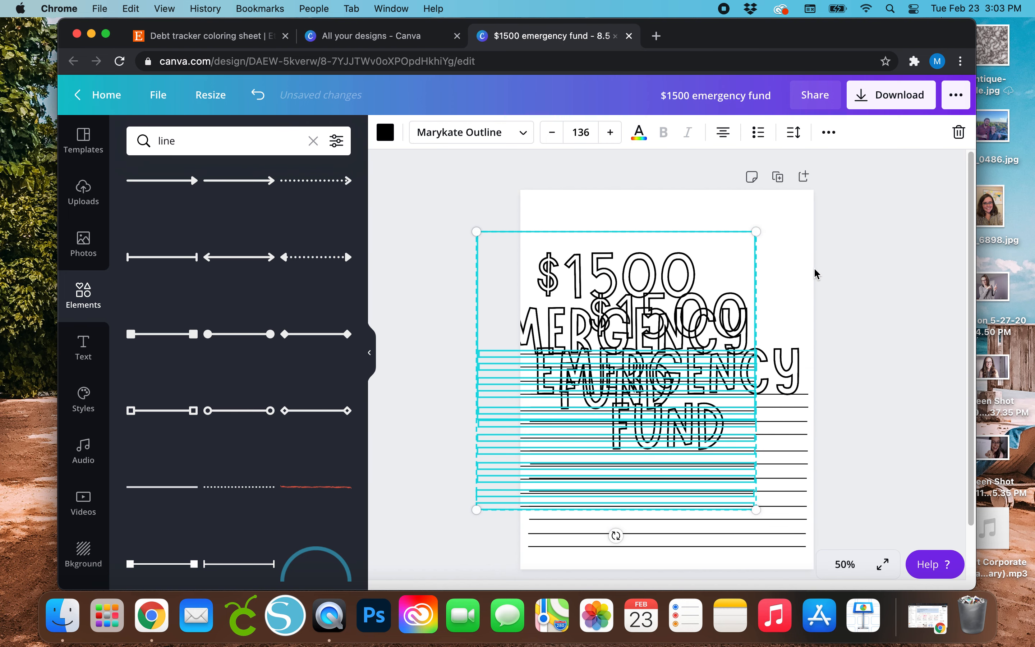
key(Delete)
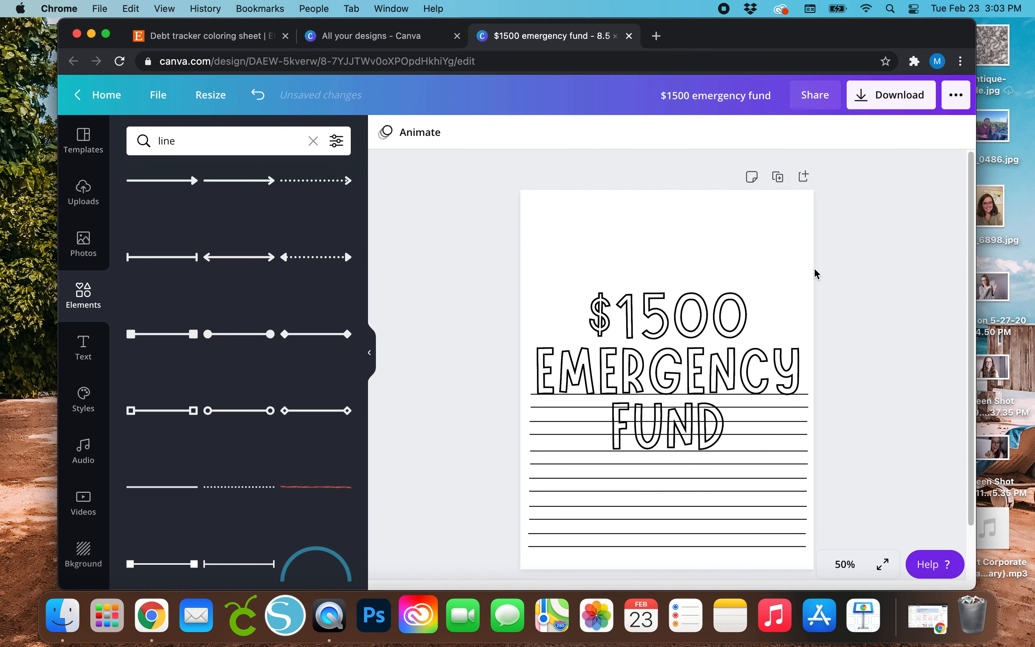
Move the "$1500 EMERGENCY FUND" heading out of the way, mostly past the page's upper-right corner.
click(661, 340)
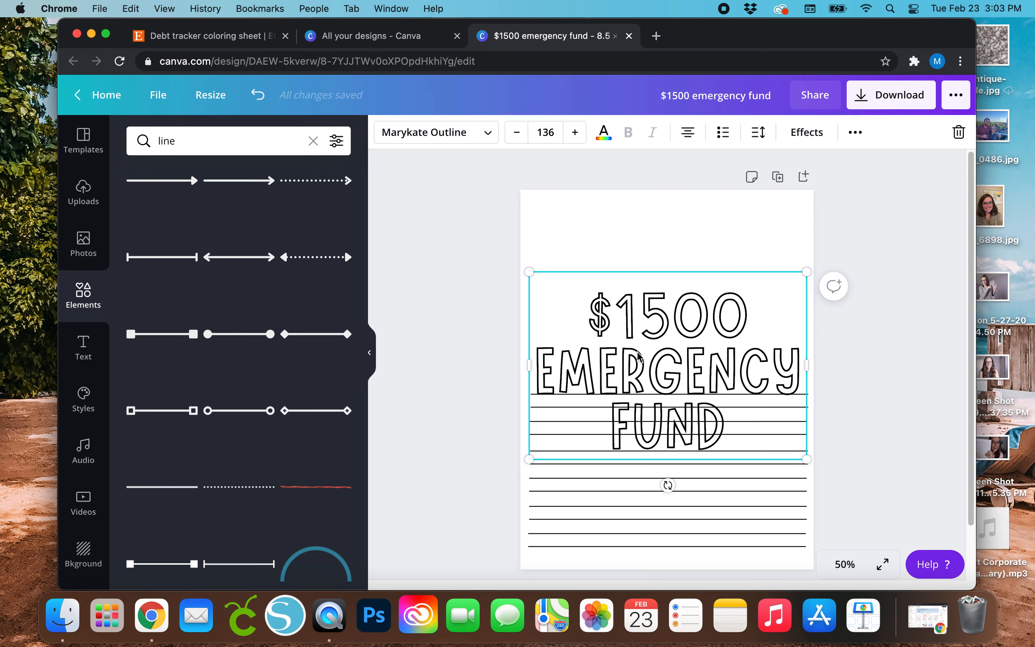
drag(678, 312, 919, 235)
drag(918, 221, 885, 170)
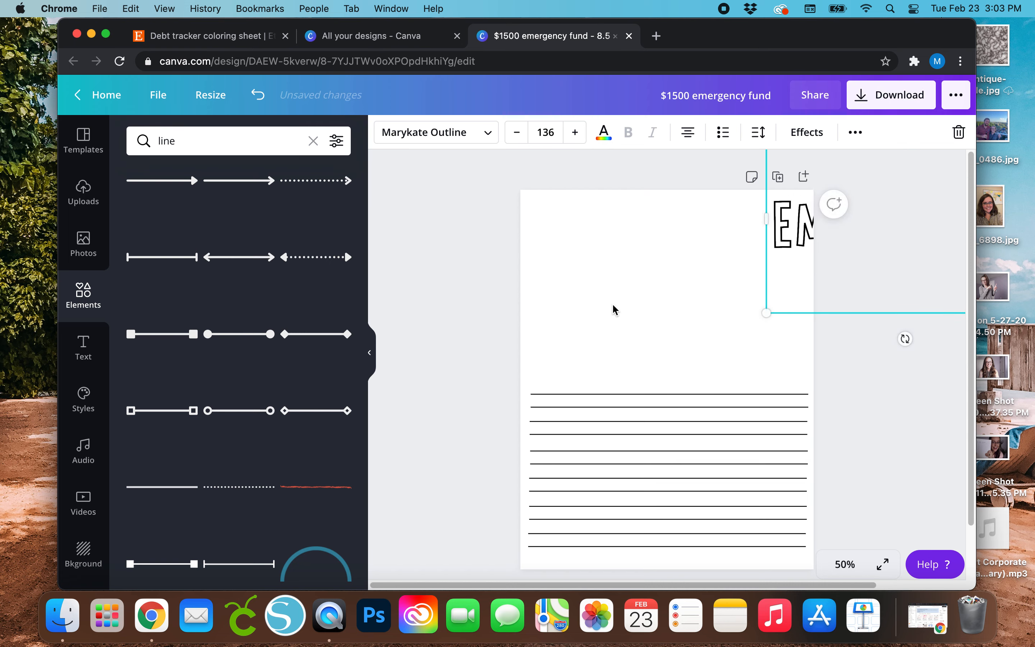
Select all twelve ruled lines, duplicate them, and place the copies directly above so the lines fill the page.
click(490, 380)
drag(567, 365, 642, 564)
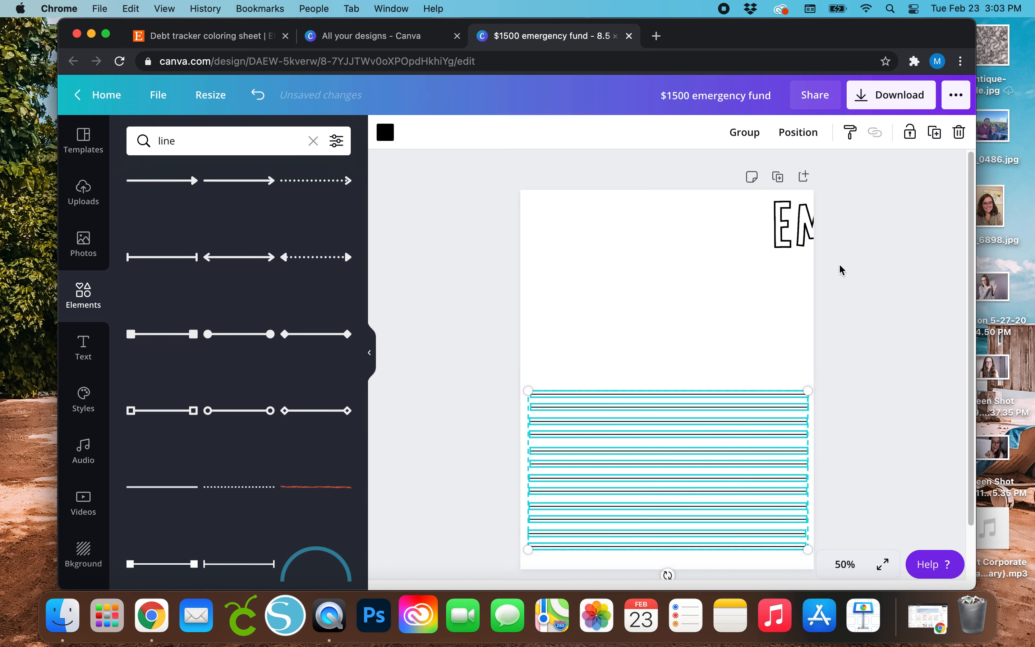
click(925, 142)
drag(684, 507, 676, 383)
click(866, 353)
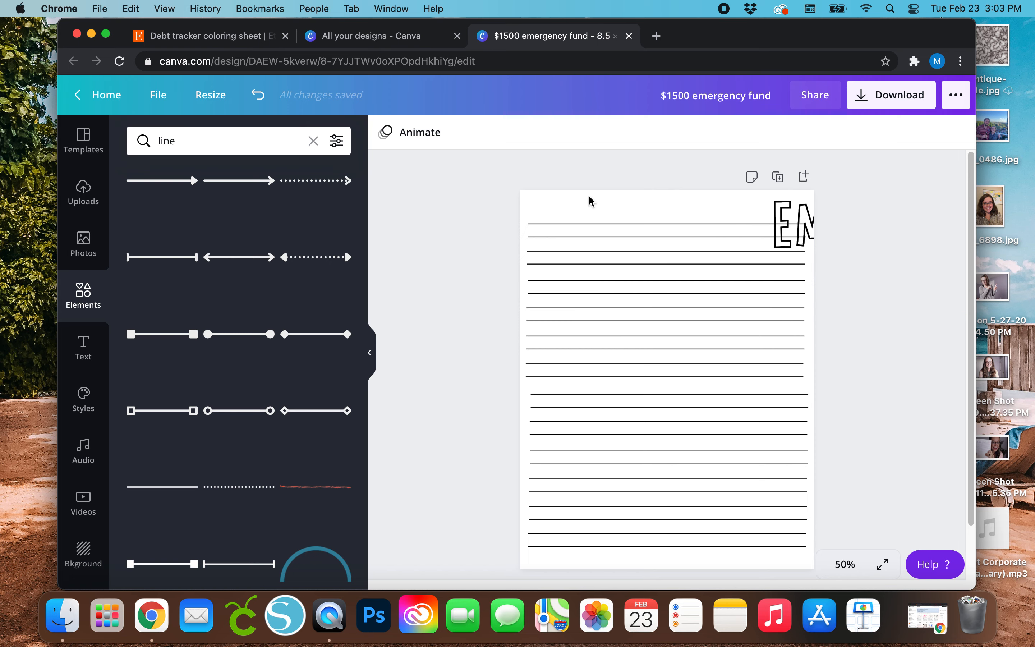
Tidy up all the ruled lines so they are aligned and evenly spaced, and move the heading back over the middle of the page.
drag(584, 200, 625, 554)
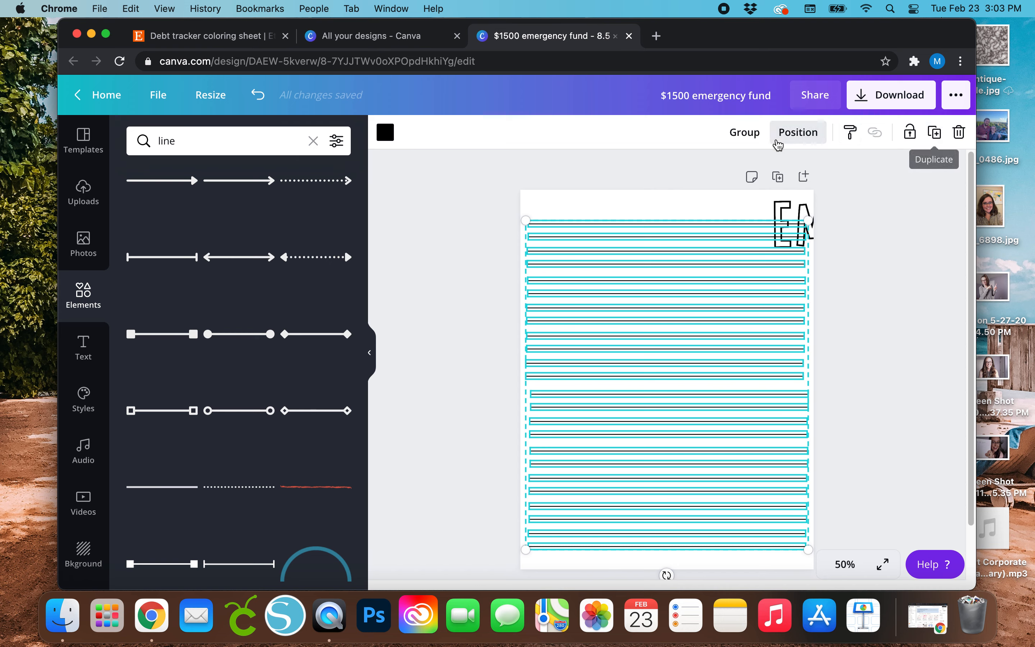
click(795, 136)
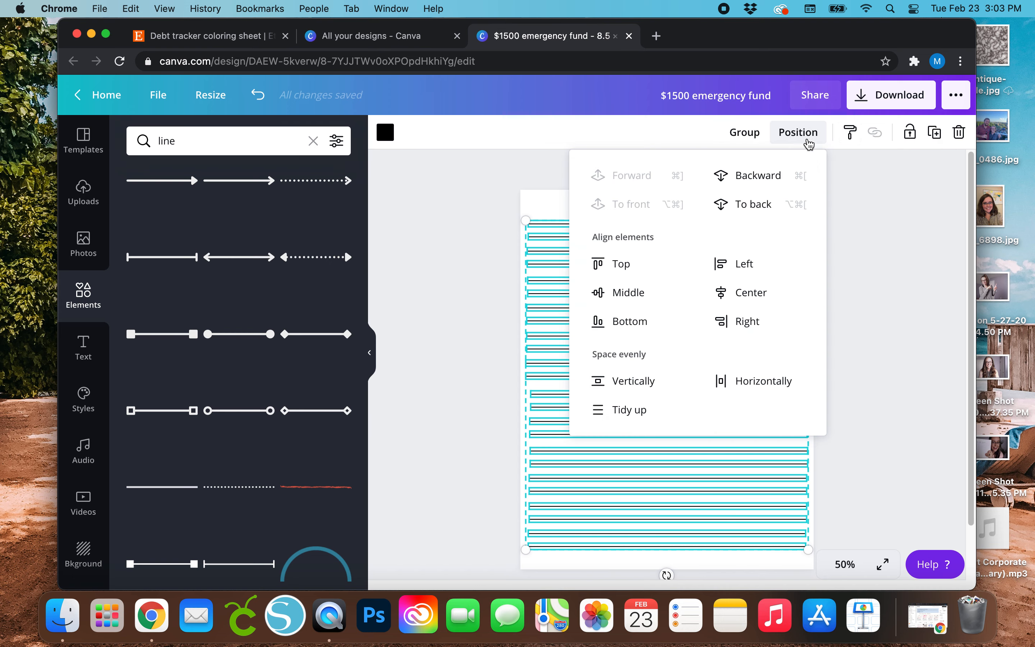
click(629, 420)
click(466, 382)
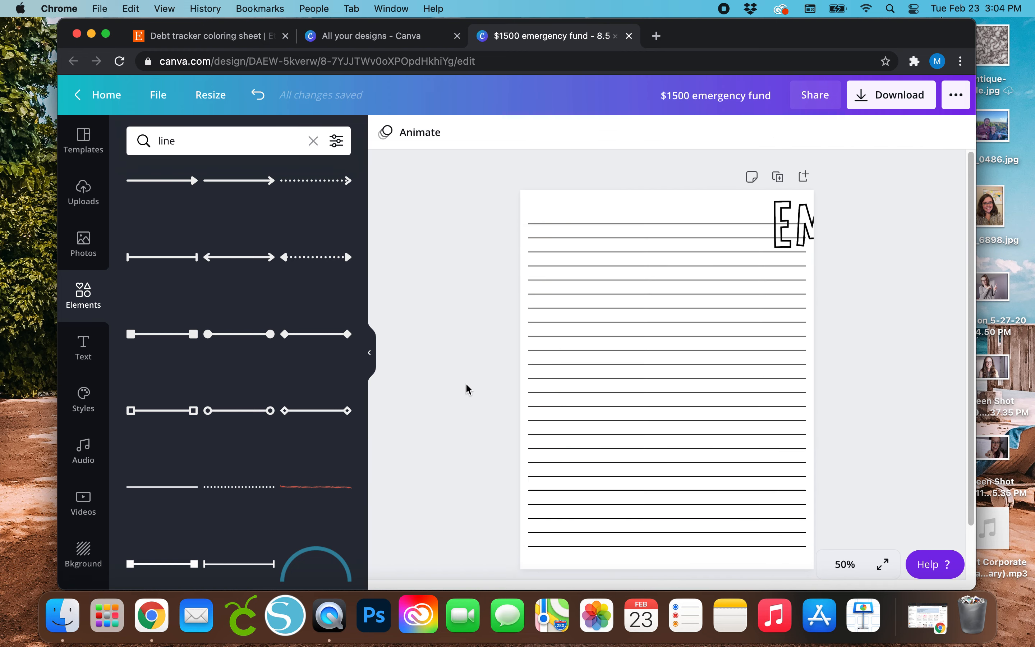
drag(781, 243, 556, 352)
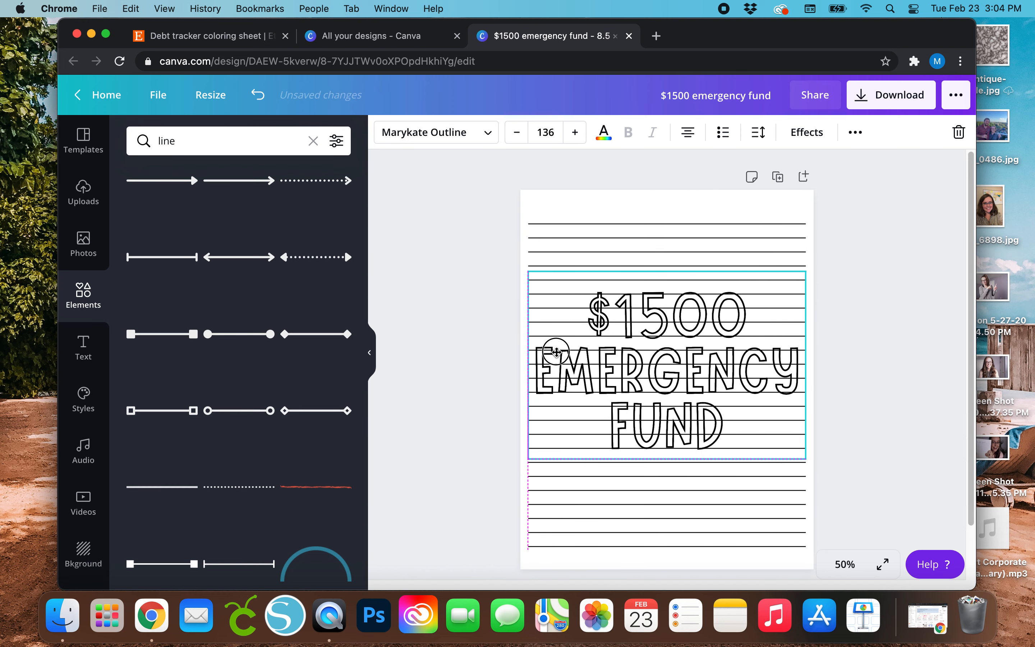
click(438, 393)
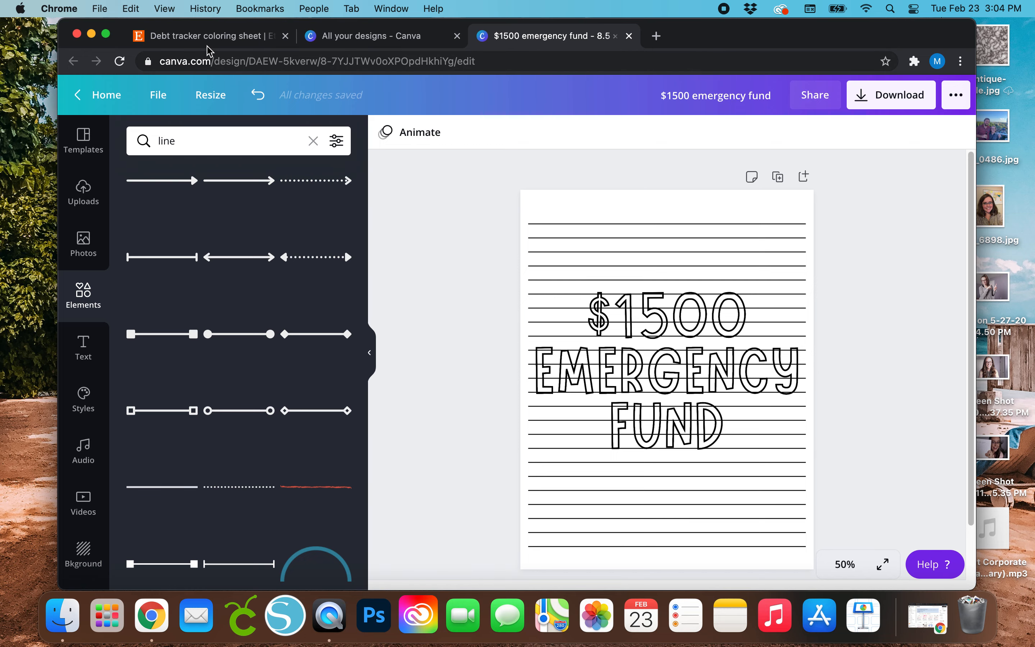
Open Etsy's 1000 Dollar Emergency Fund chart listing and compare its lines and dollar-amount labels with the Canva design.
click(193, 36)
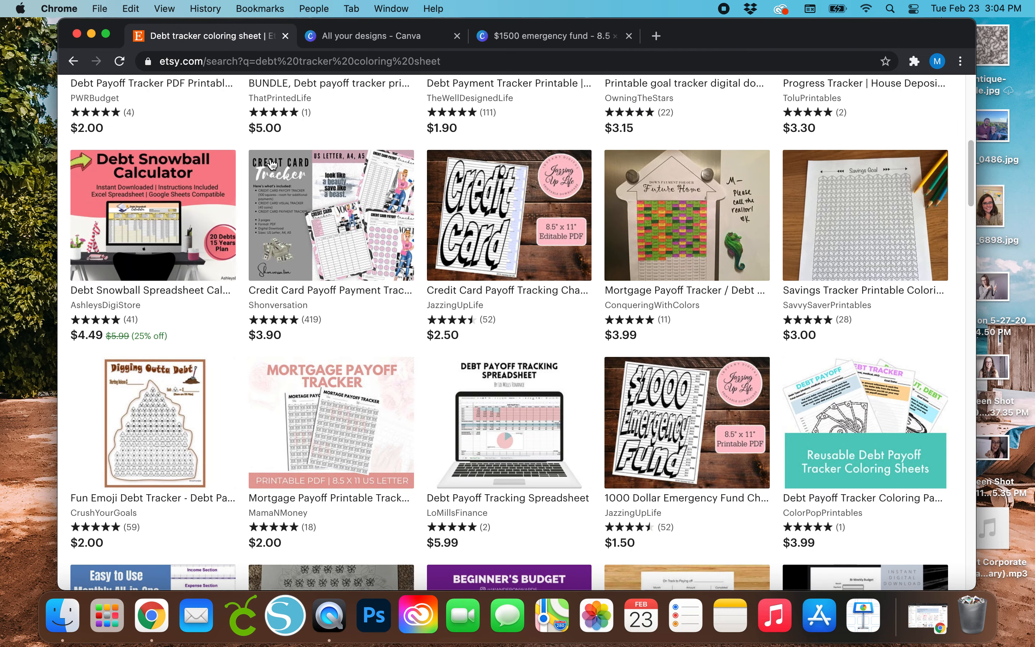
click(687, 436)
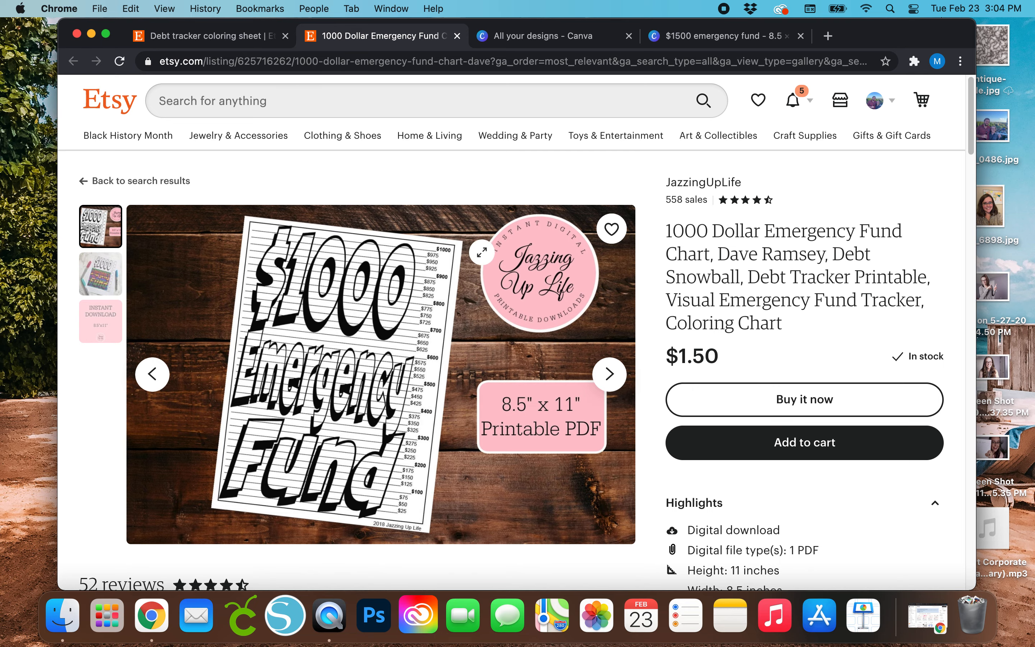
click(712, 37)
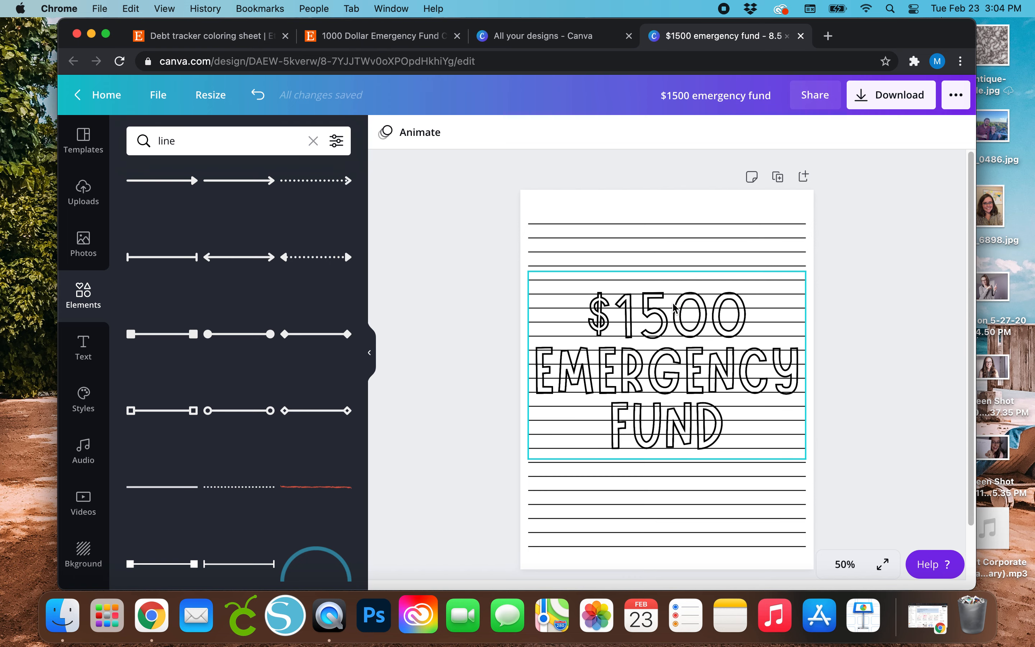
click(366, 39)
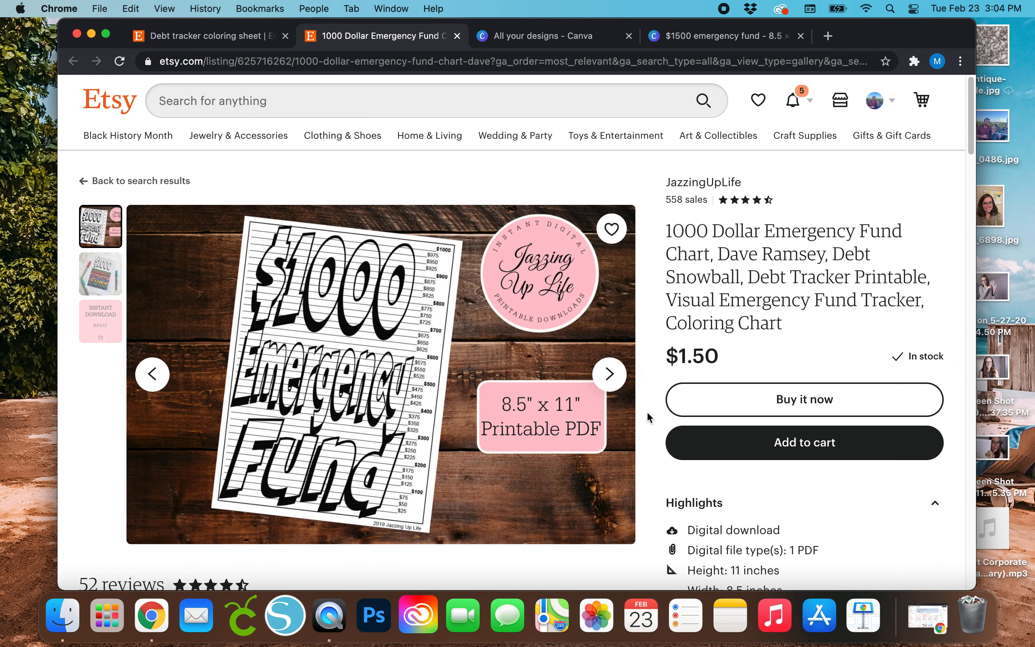
click(742, 34)
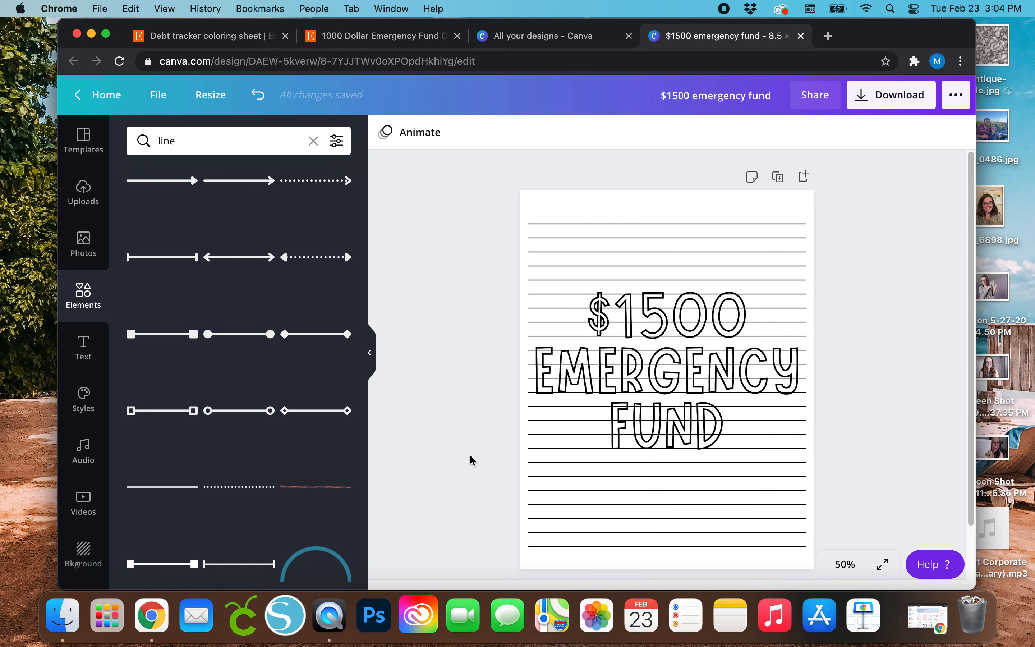
click(410, 38)
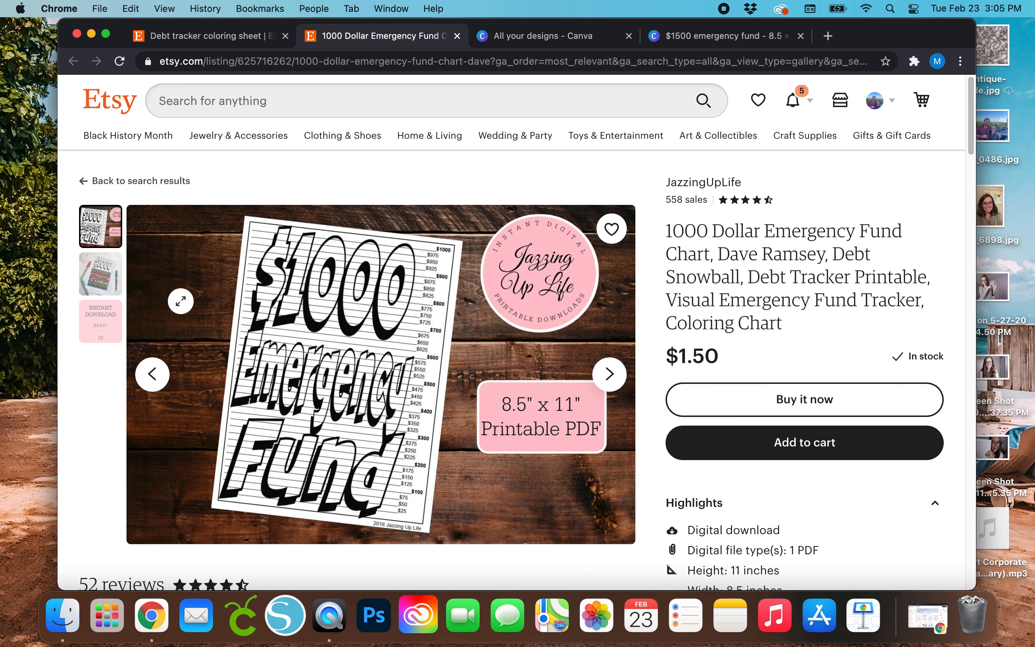
click(718, 40)
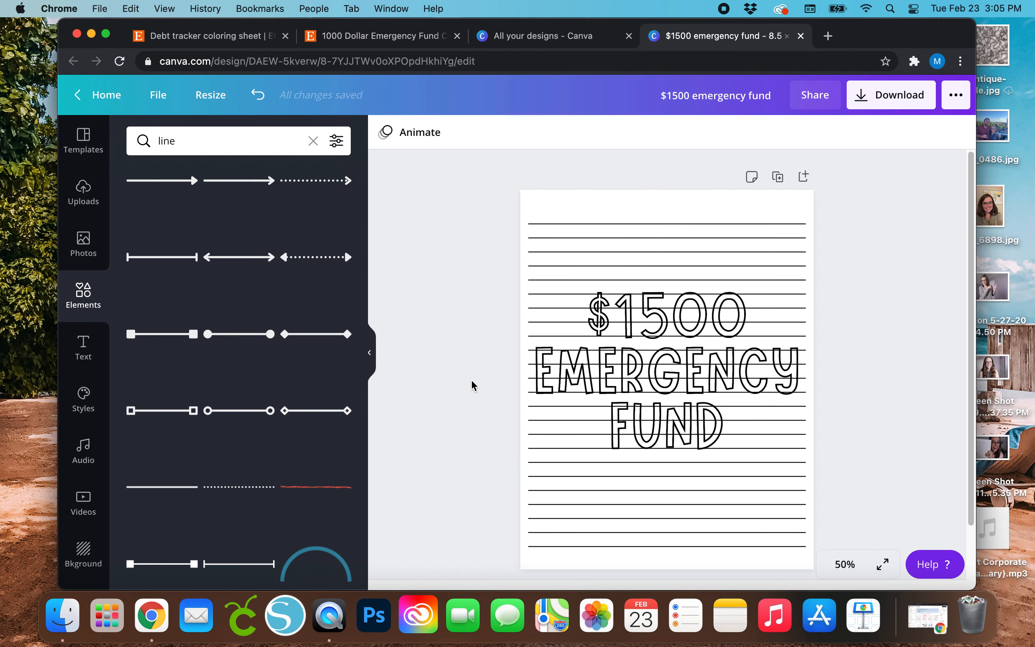